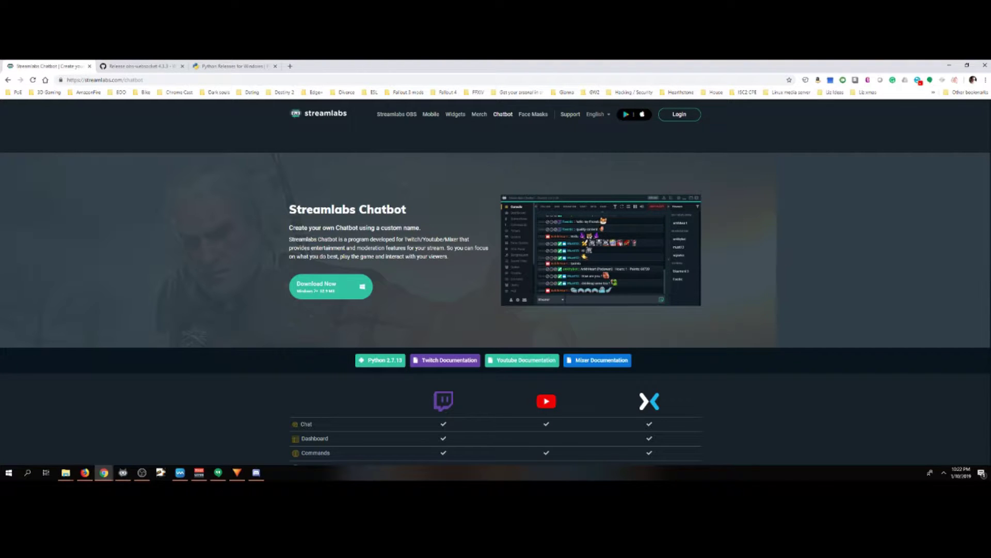
Step: Switch to Streamlabs Chatbot and review the Twitch Bot and Twitch Streamer connection settings, closing the Connections window when done
click(123, 472)
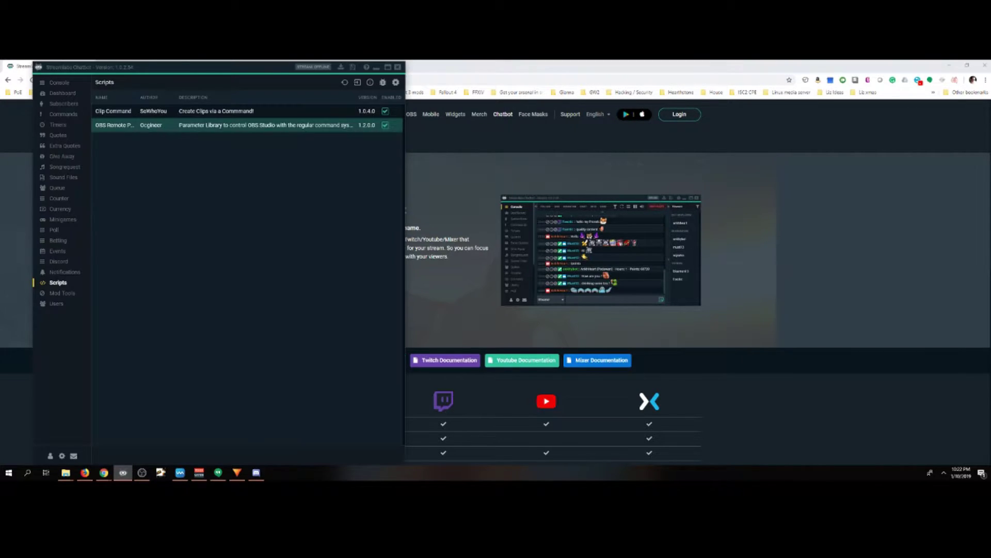
drag(122, 68, 186, 68)
click(105, 458)
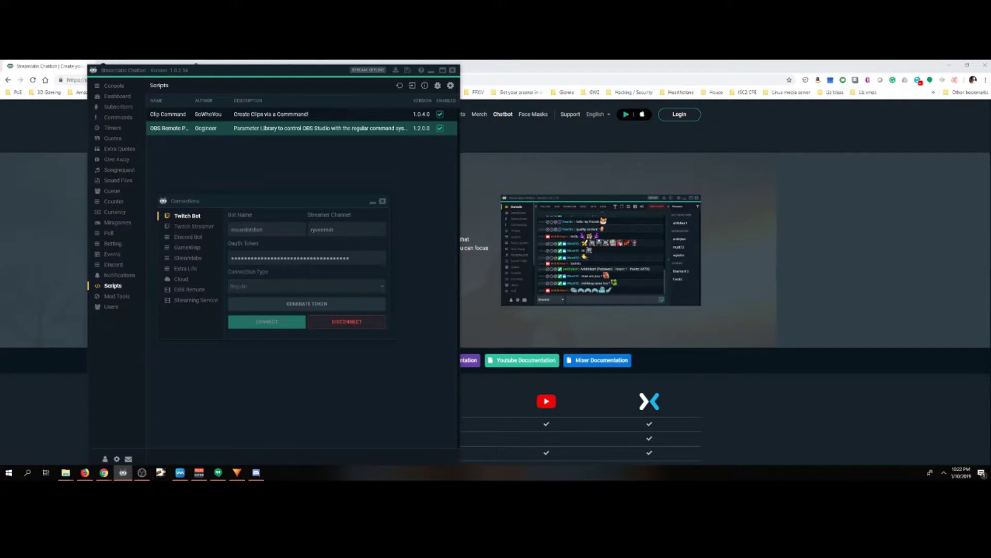
click(194, 226)
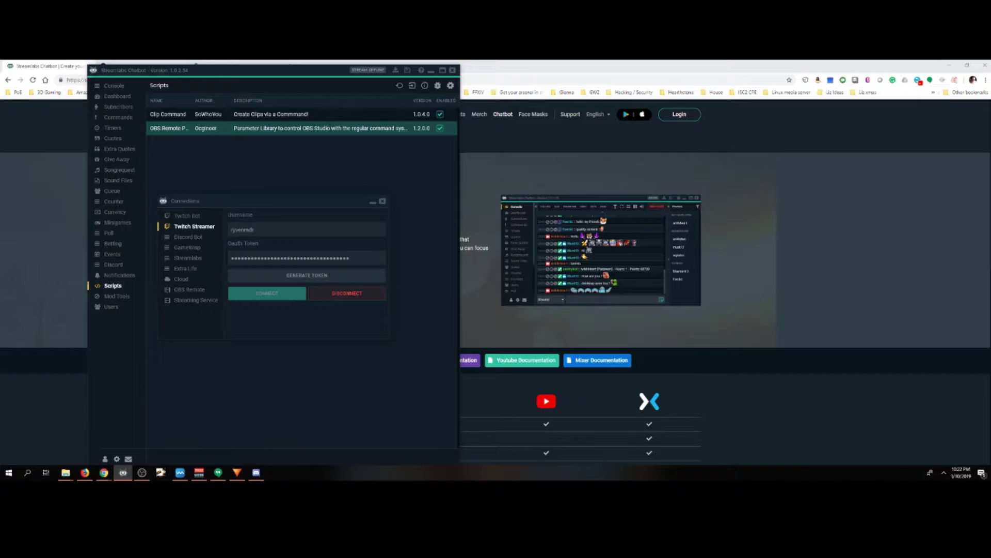
click(187, 216)
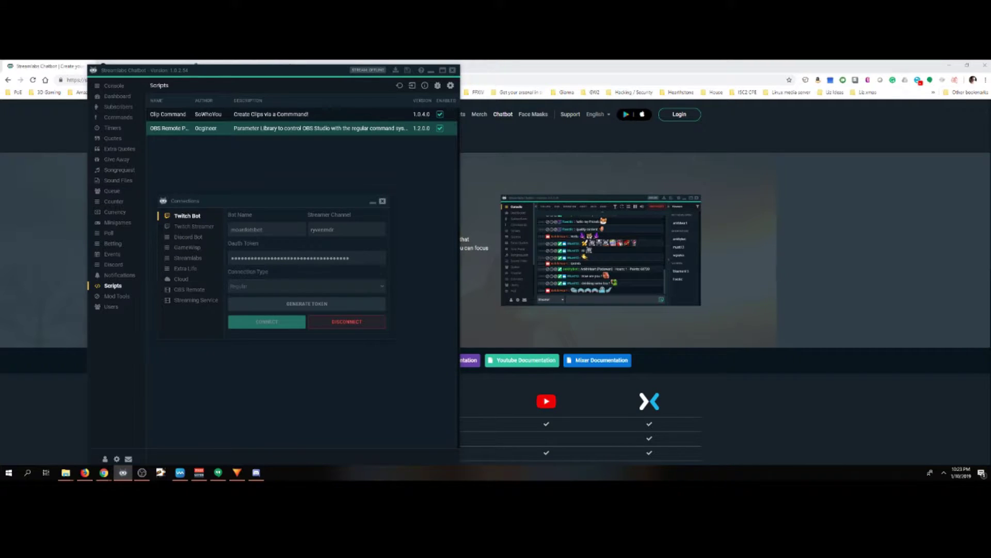
click(382, 201)
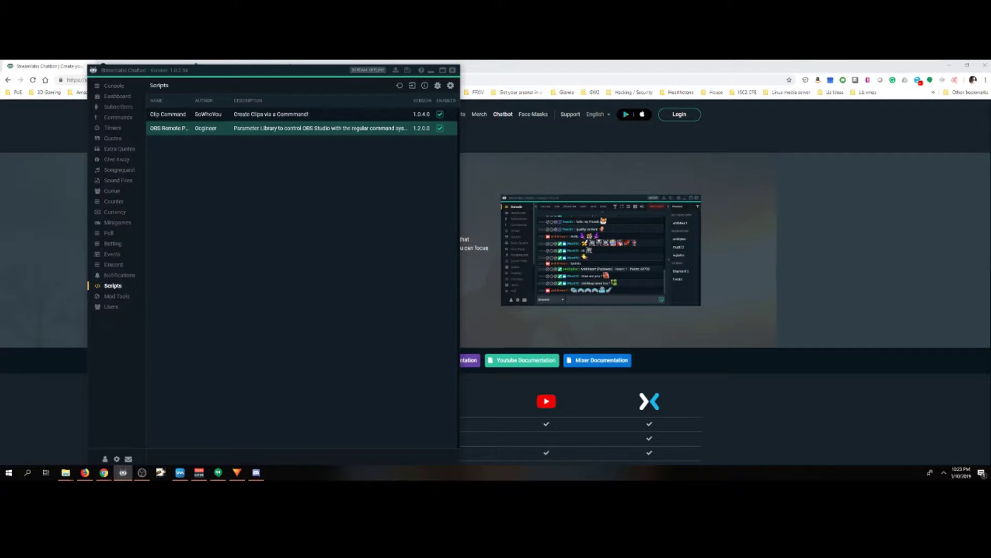
click(105, 458)
click(195, 226)
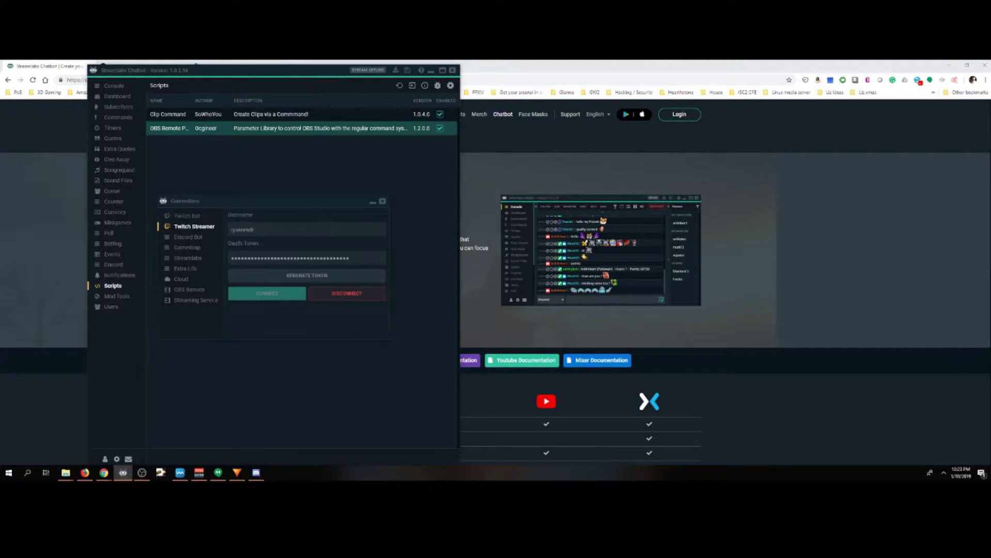
click(383, 201)
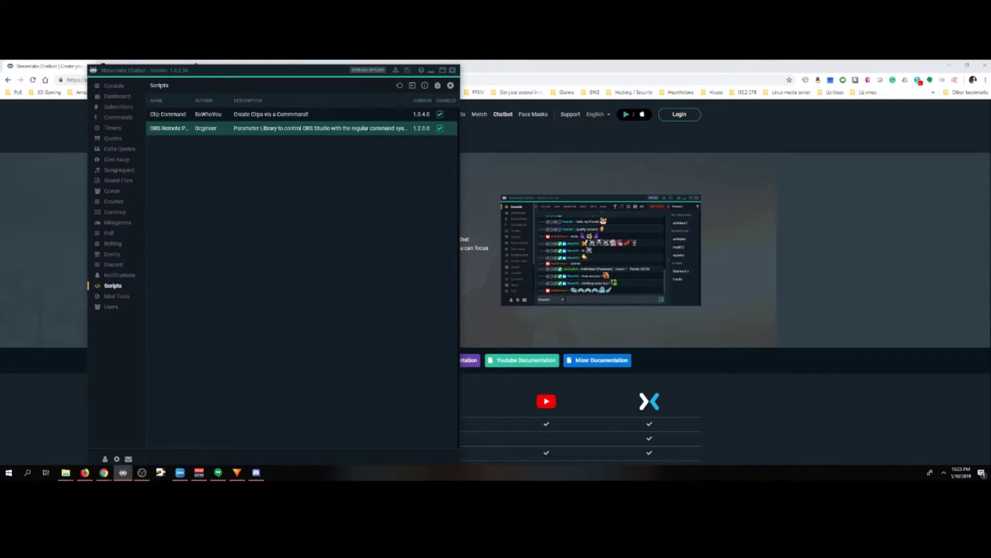
Step: Bring up OBS briefly, return to Chrome, and examine the assets and install instructions on the obs-websocket 4.3.3 release page
drag(281, 79, 262, 88)
click(142, 472)
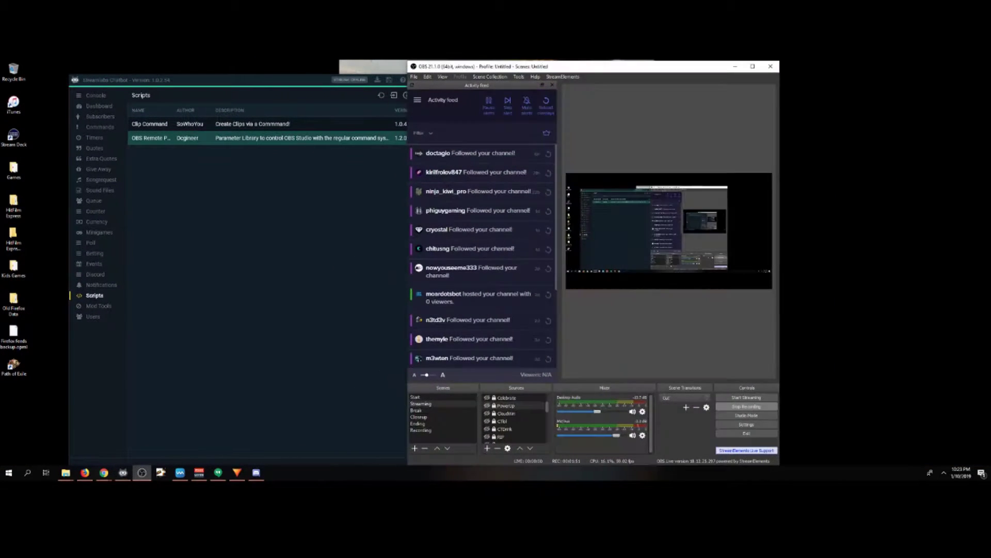
click(104, 471)
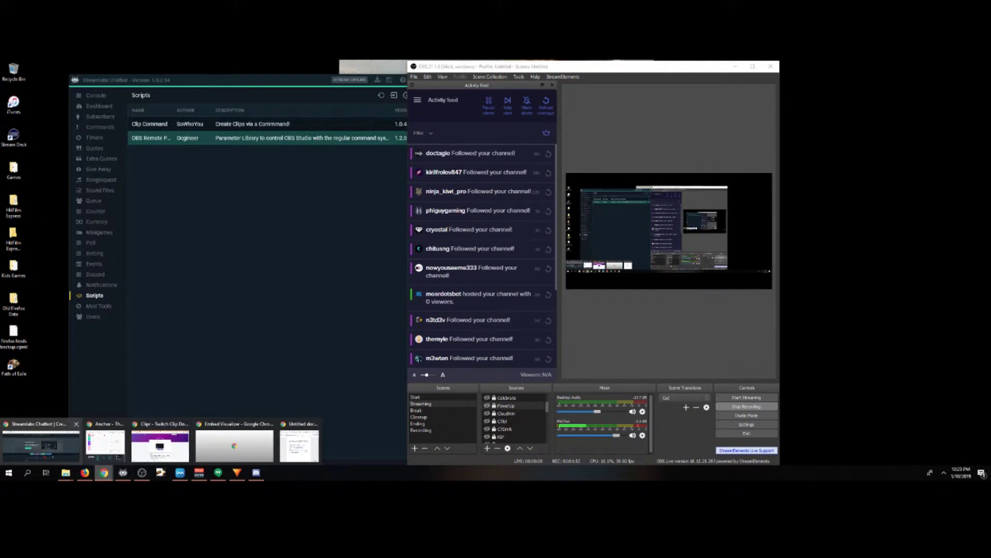
click(41, 443)
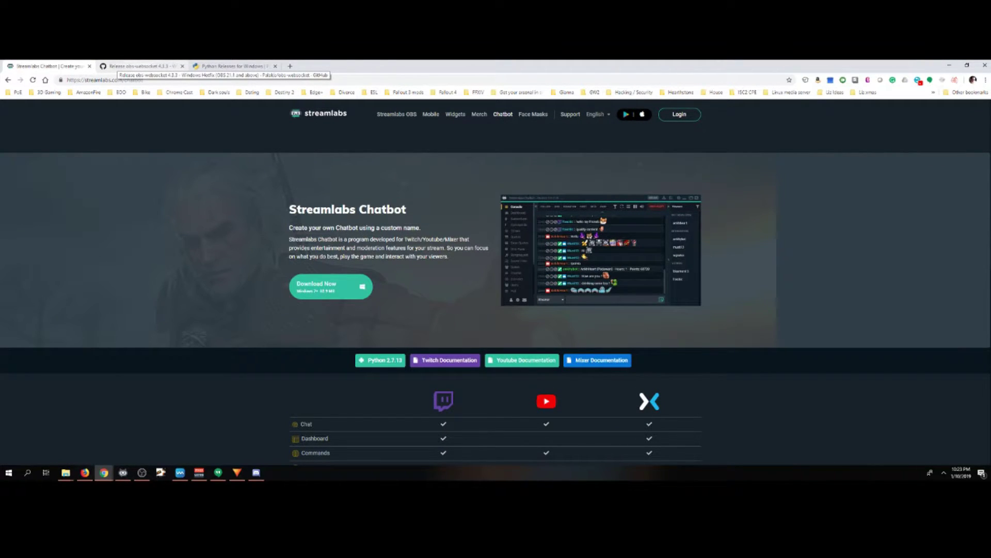
click(138, 66)
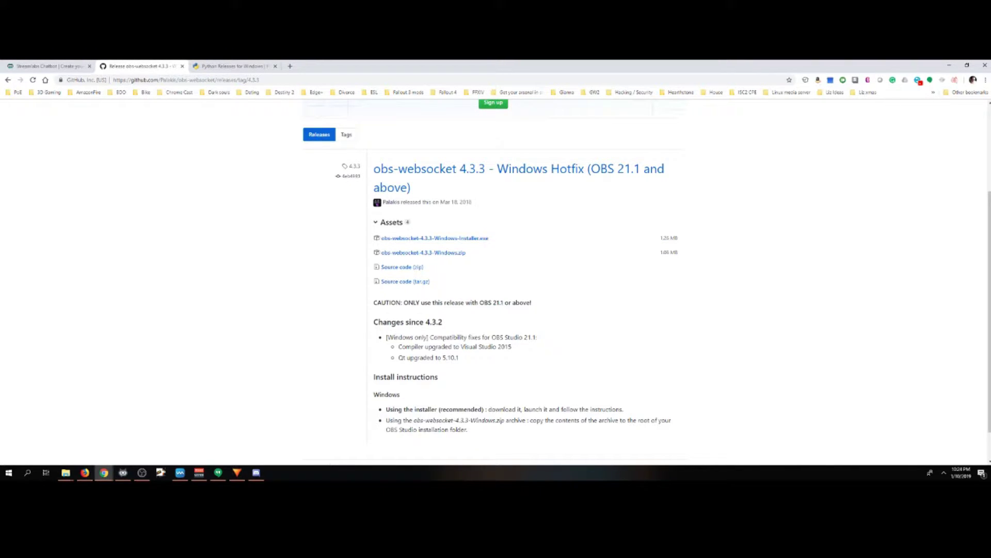
scroll(492, 266, down, 1)
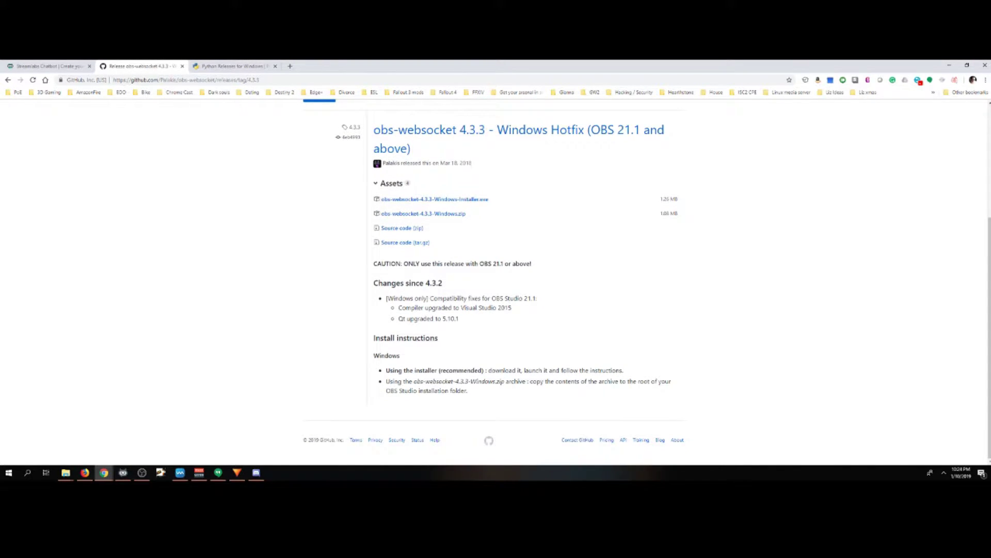
scroll(493, 279, up, 1)
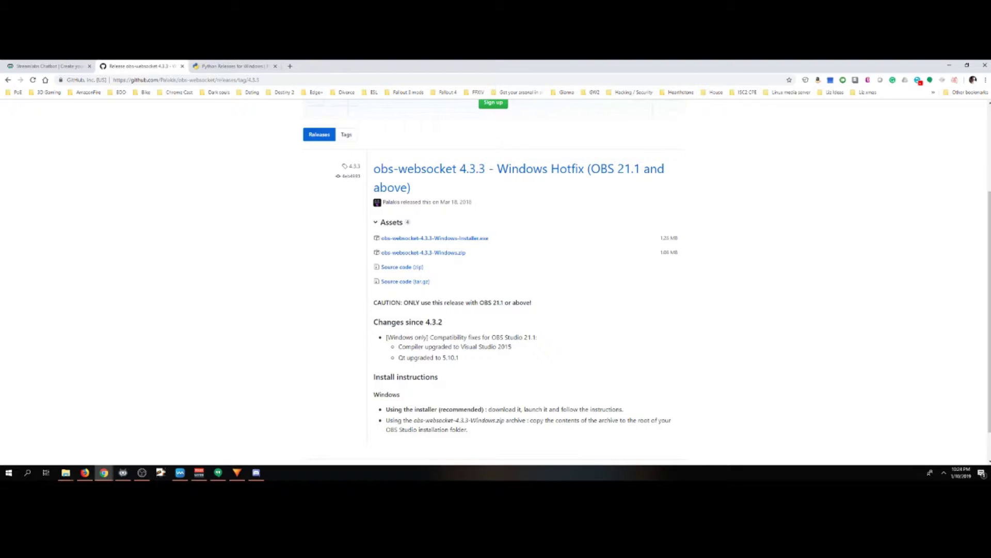
Step: Open the Python releases for Windows page on python.org and locate the latest Python 2 release entry
click(248, 66)
click(385, 173)
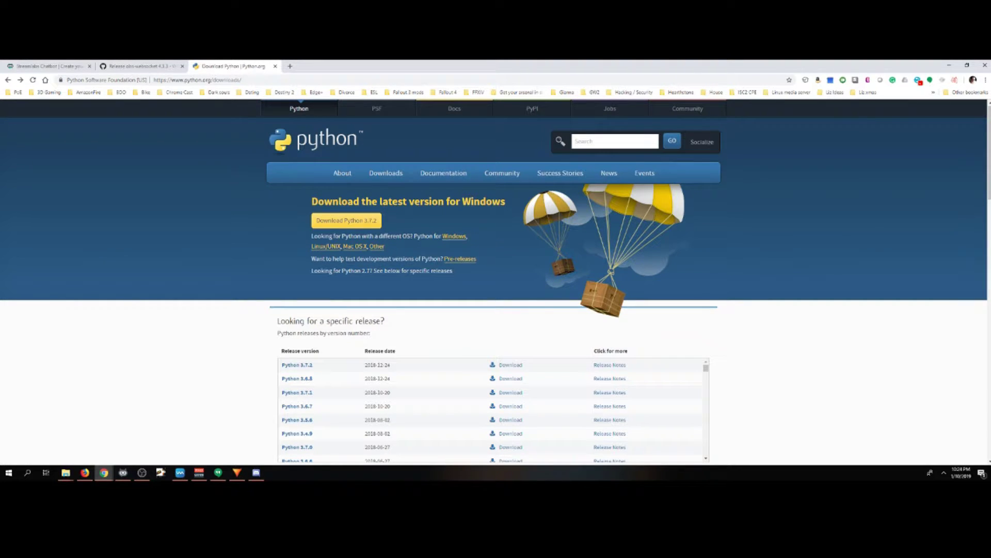
click(454, 236)
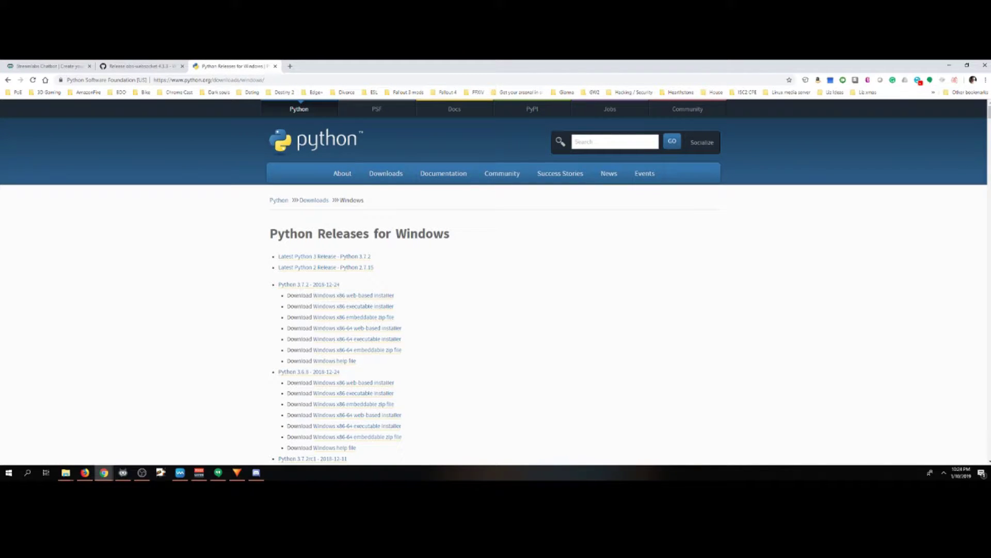
drag(374, 267, 368, 267)
click(375, 267)
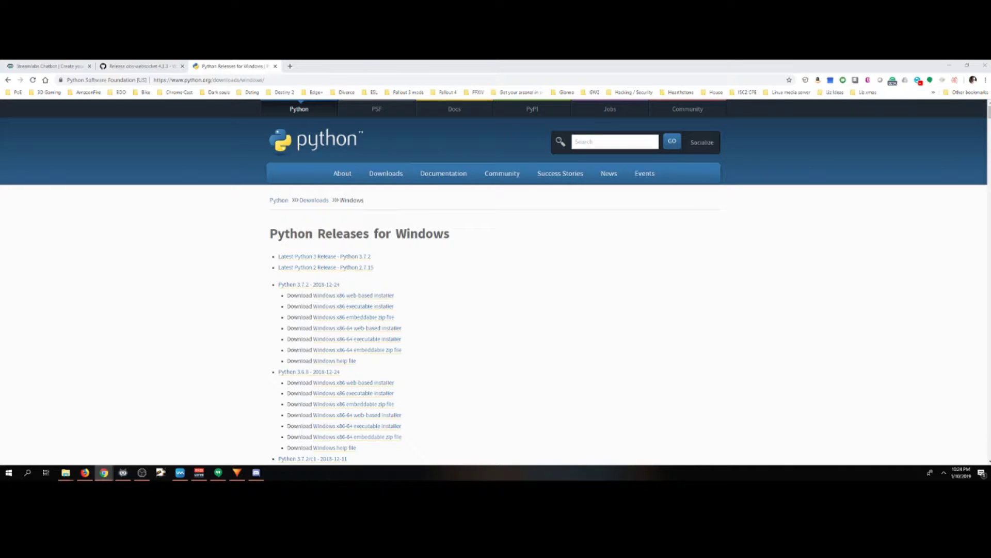
Step: In File Explorer, open the Python27 folder under Program Files, locate its Lib folder, and minimize the window
mouse_move(65, 472)
click(42, 442)
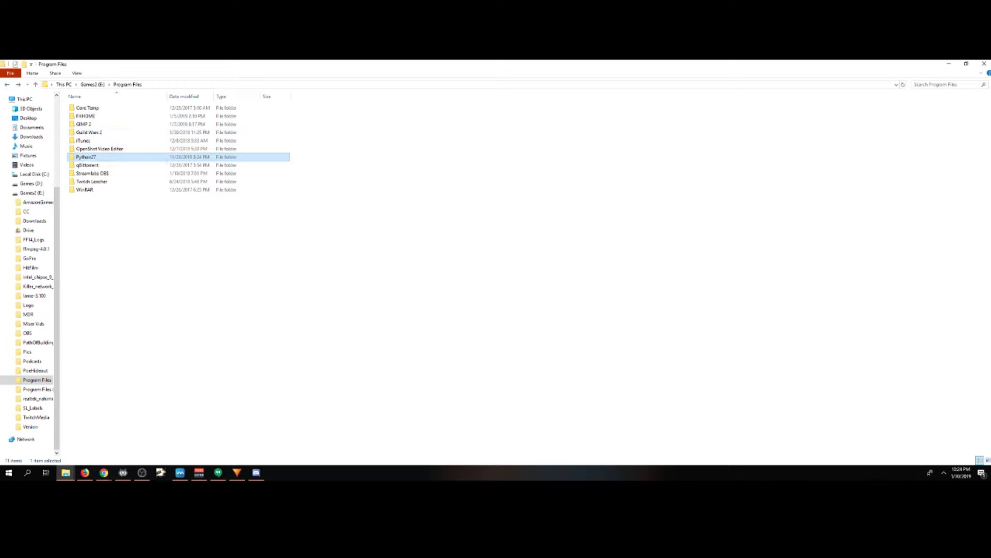
double_click(83, 157)
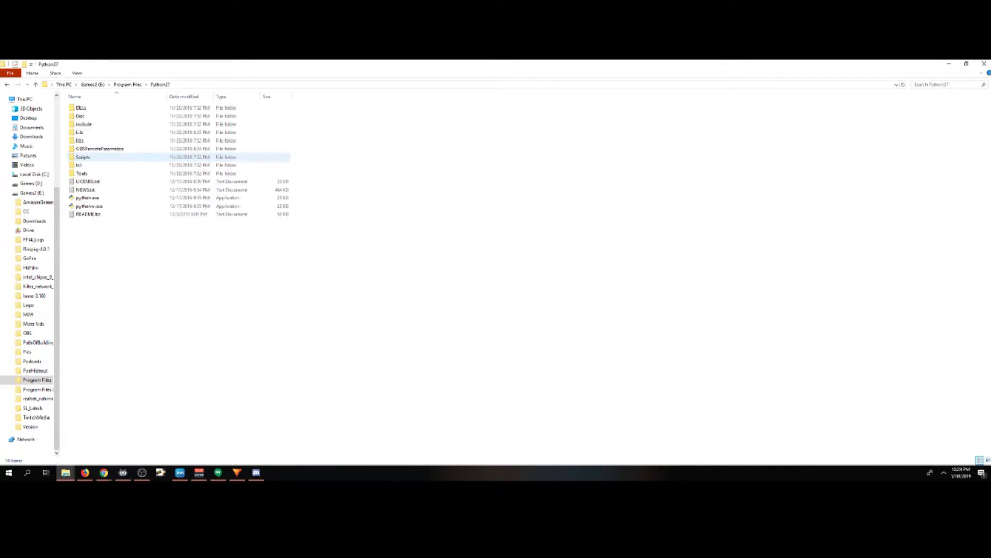
click(80, 132)
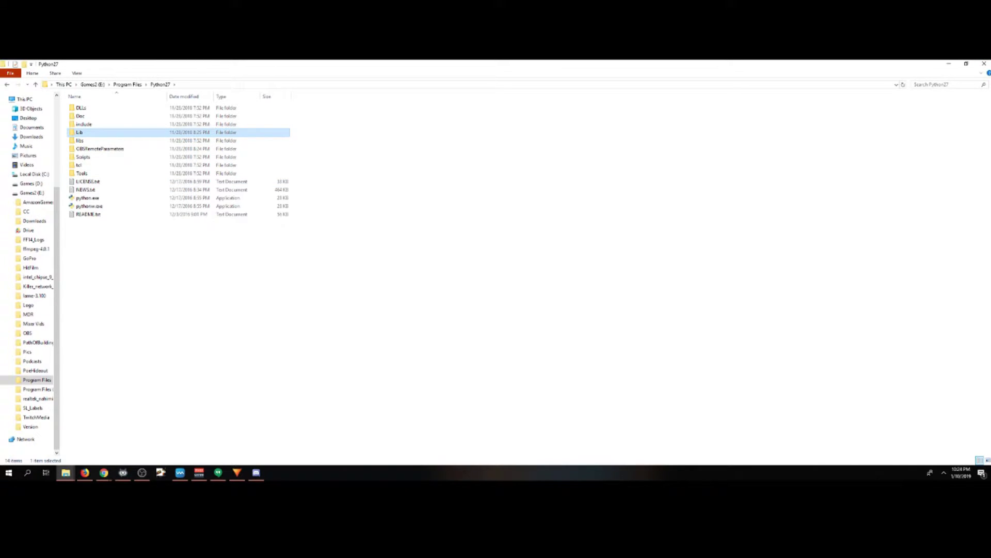
click(949, 63)
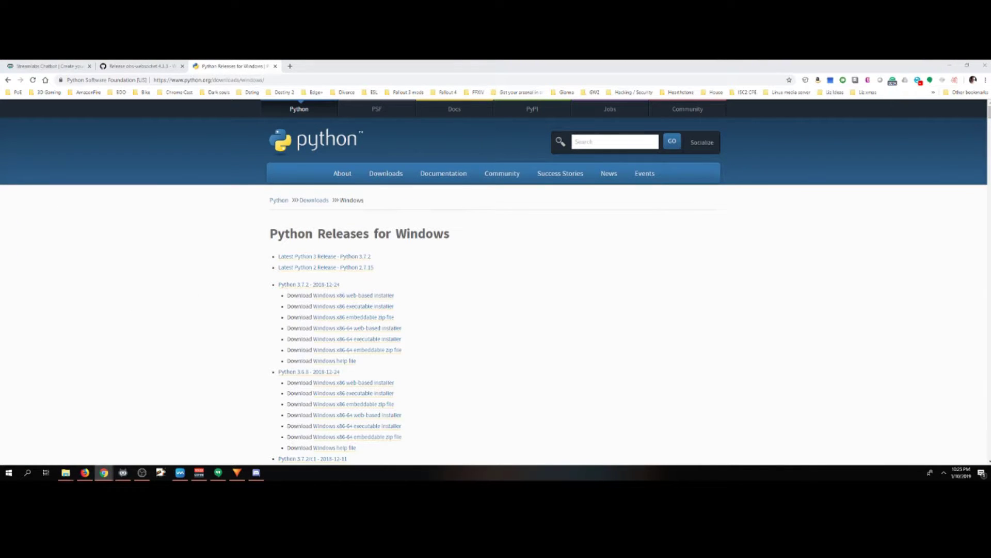
Step: Switch to OBS, inspect the WebSocket server port and password fields in the WebSocket server settings, and cancel the dialog
click(142, 473)
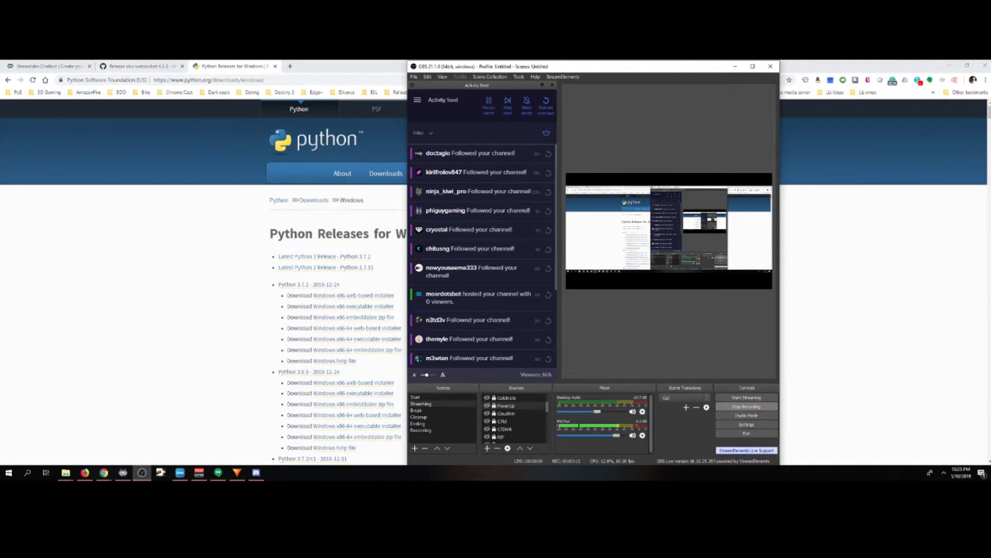
click(518, 76)
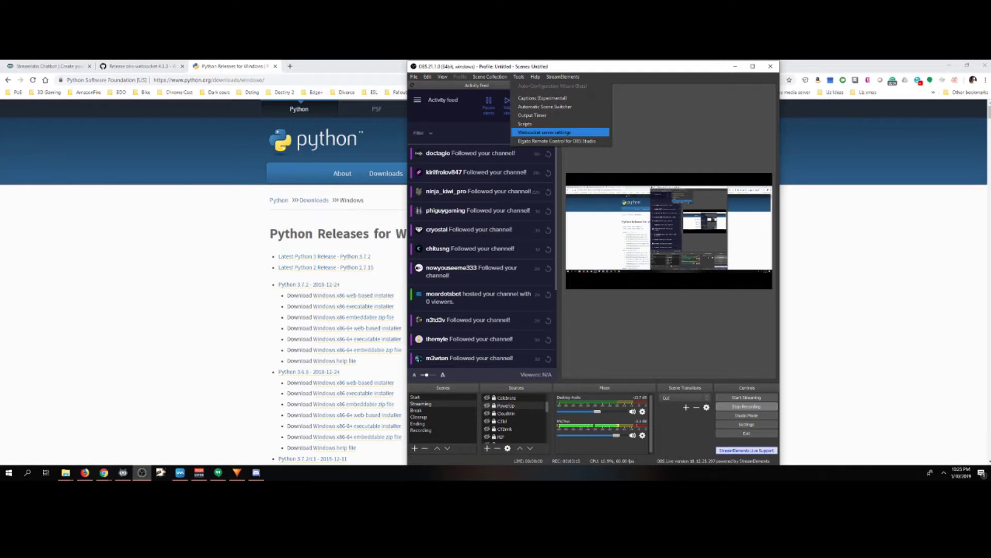
key(Return)
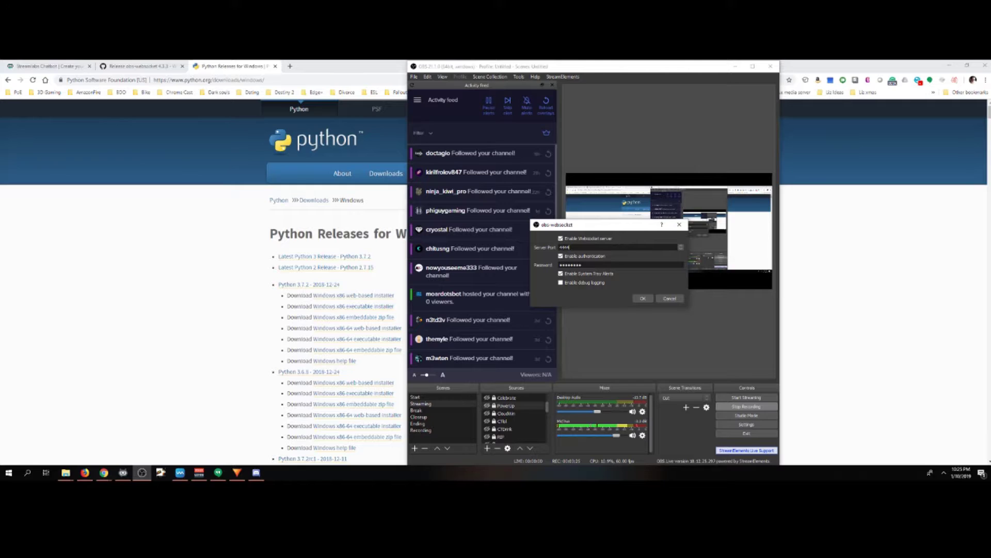
double_click(571, 264)
double_click(570, 264)
double_click(571, 264)
click(571, 265)
click(670, 299)
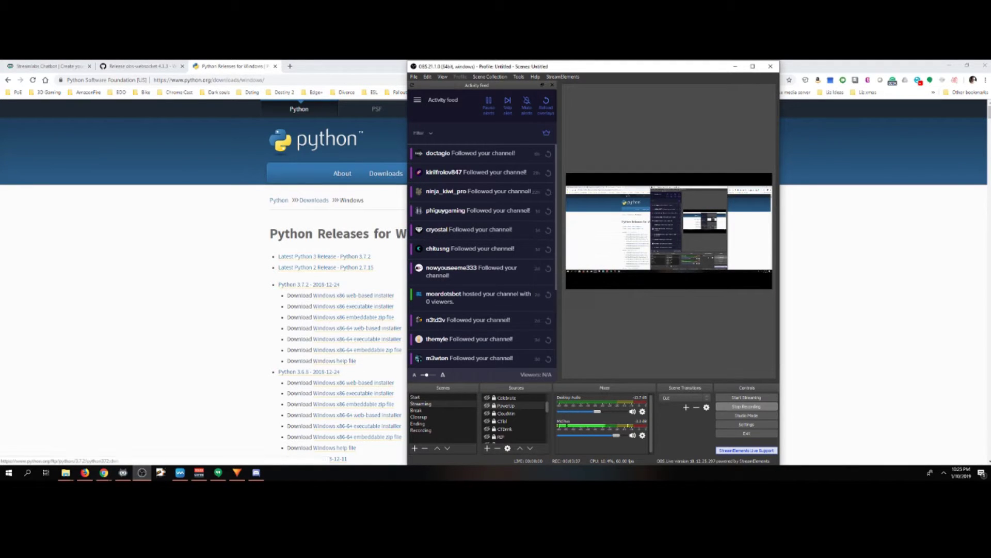
Step: Switch to Streamlabs Chatbot beside OBS and review the IP, port and password fields of its OBS Remote connection
click(122, 472)
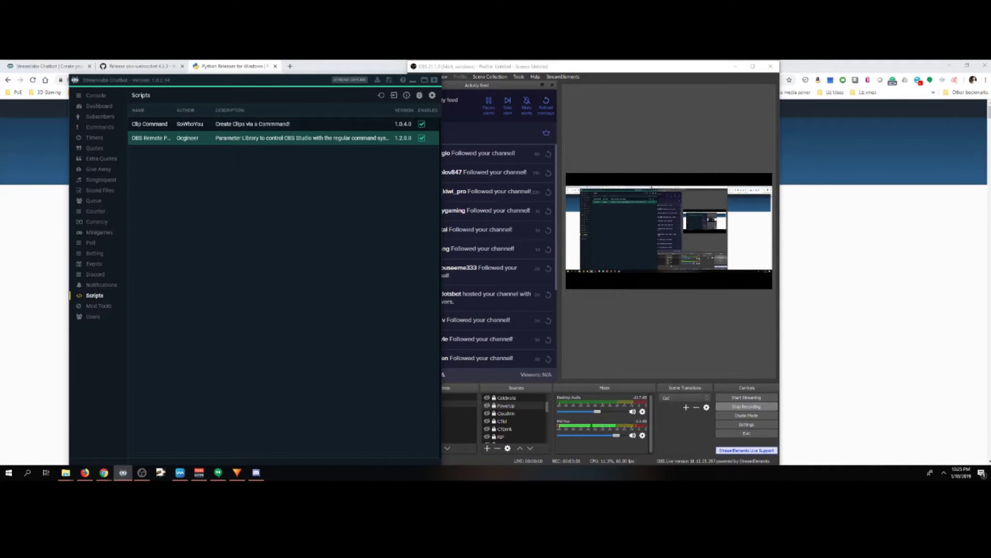
drag(572, 66, 608, 74)
drag(320, 81, 321, 71)
click(87, 459)
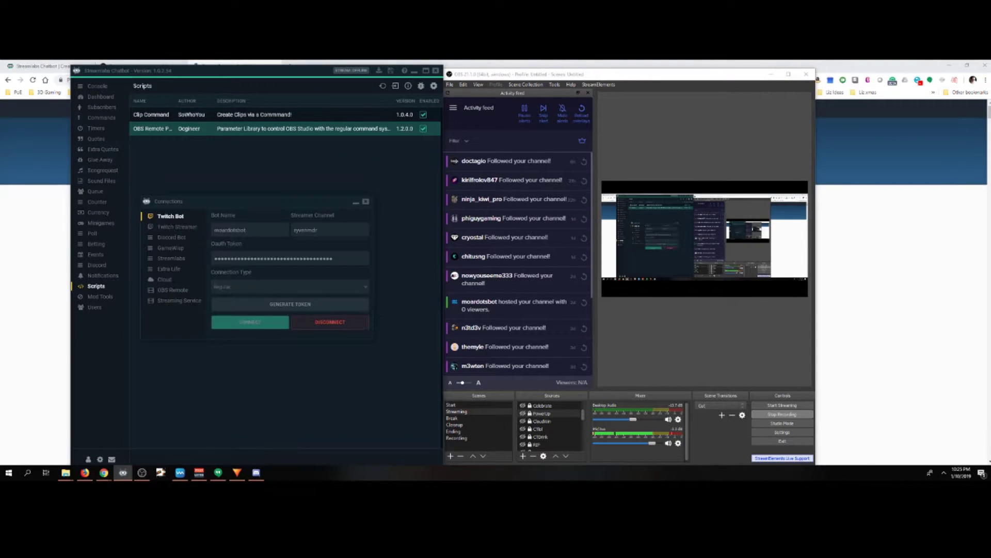
click(172, 289)
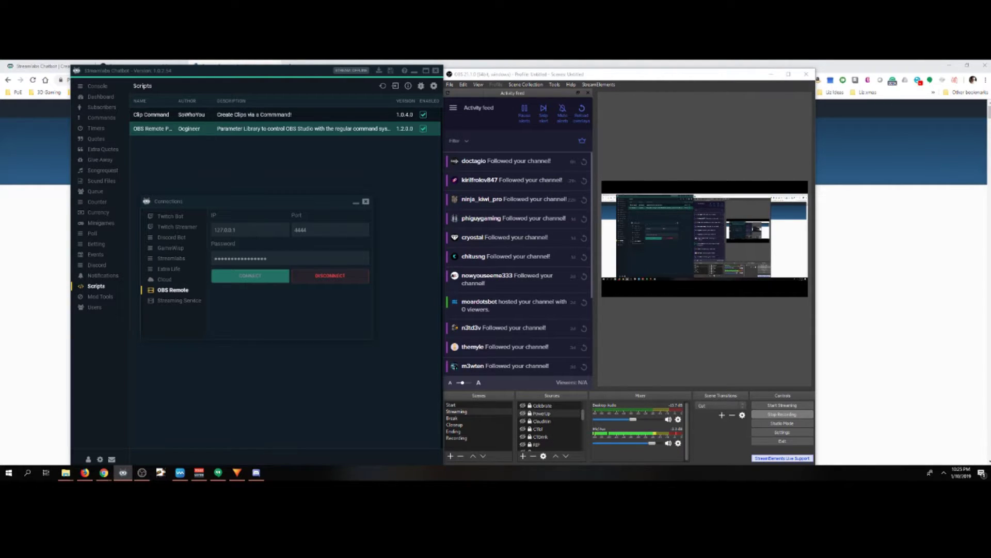
drag(284, 71, 260, 74)
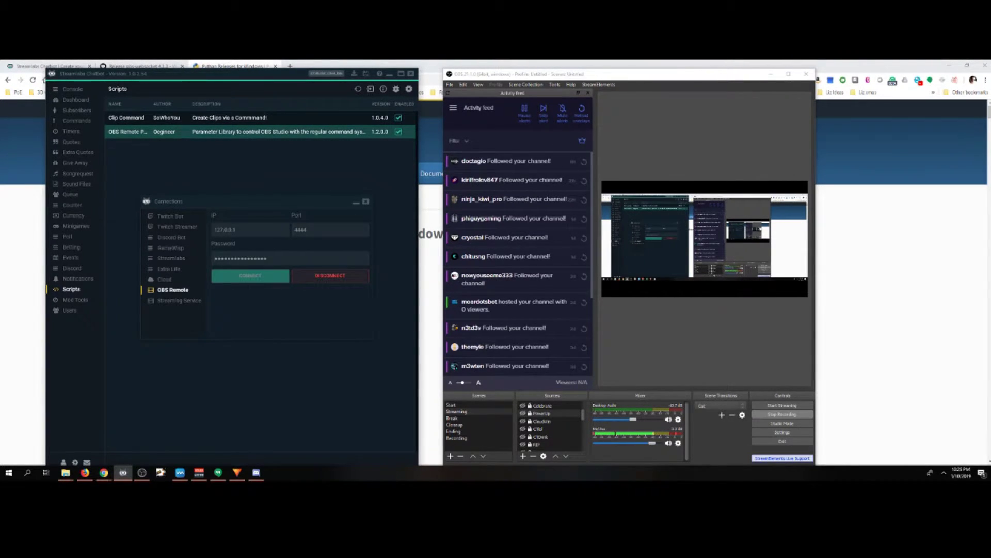
click(365, 202)
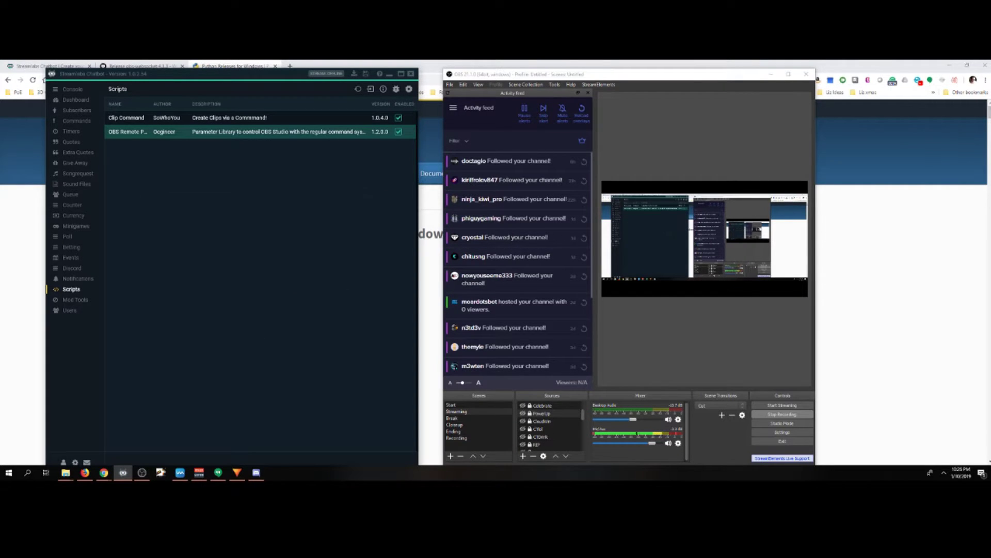
Step: Arrange the Streamlabs Chatbot and OBS windows side by side without overlap
drag(508, 77, 585, 92)
mouse_move(271, 73)
mouse_down()
mouse_move(267, 89)
mouse_move(309, 90)
mouse_move(288, 77)
mouse_up()
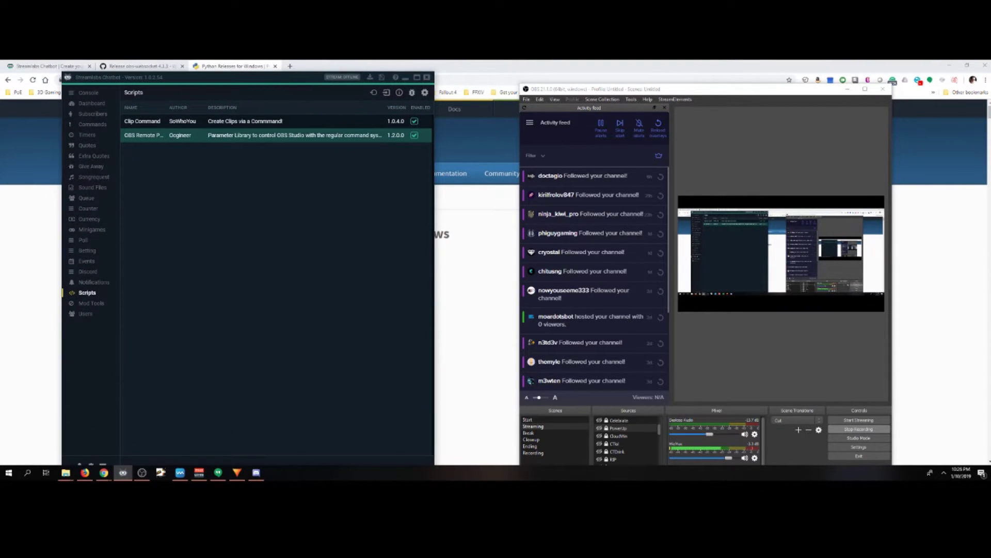
drag(596, 96, 551, 88)
drag(291, 78, 324, 80)
drag(554, 82, 559, 80)
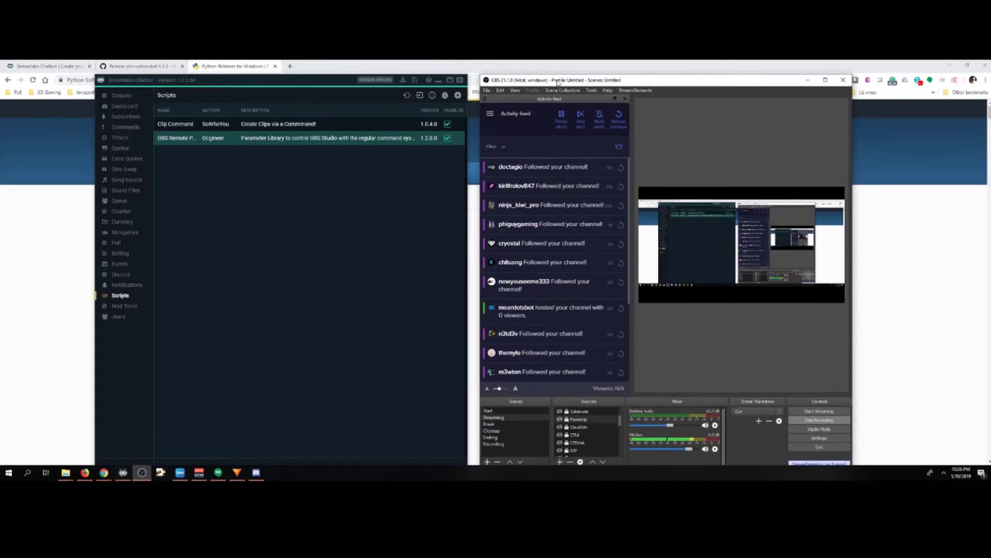
key(alt+Tab)
key(alt+Tab)
Step: Close Streamlabs Chatbot, confirm the exit, and start it again next to OBS
click(459, 79)
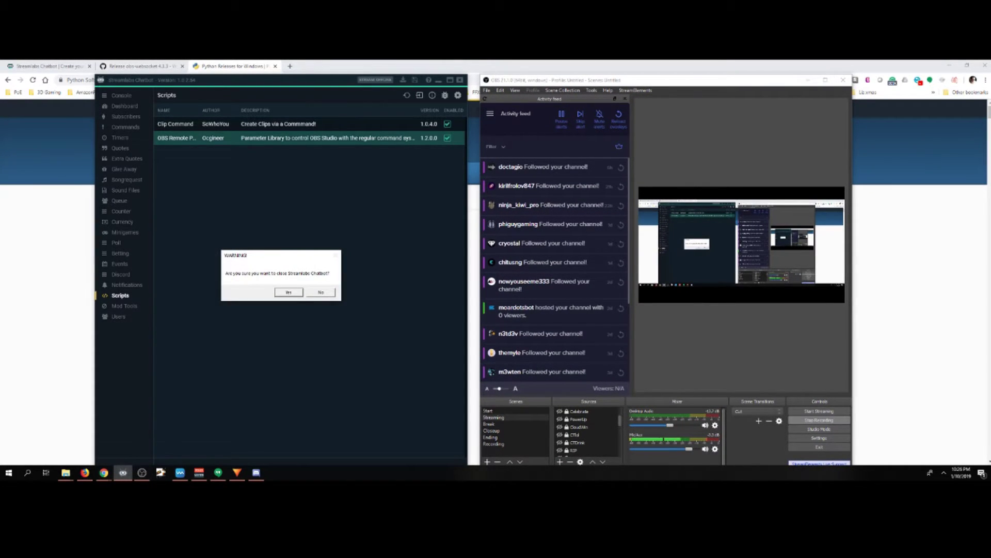
key(Return)
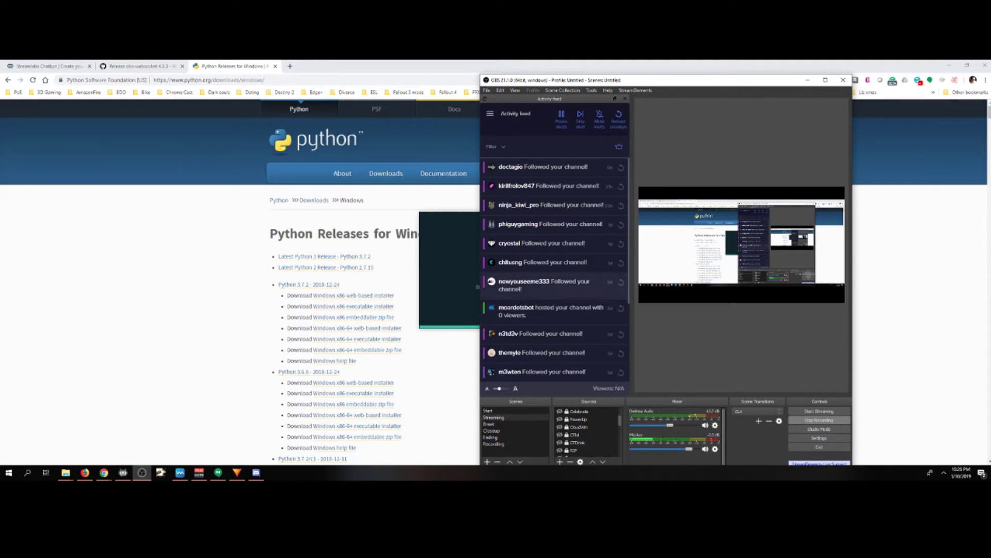
drag(494, 222, 367, 203)
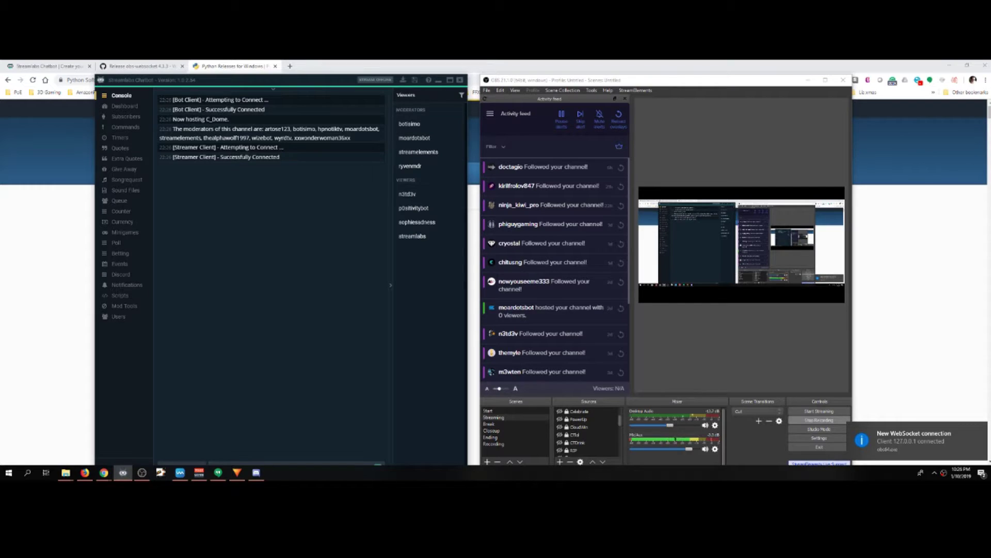
Step: Revisit the Streamlabs Chatbot, obs-websocket release and Python Releases for Windows pages in the browser
click(49, 66)
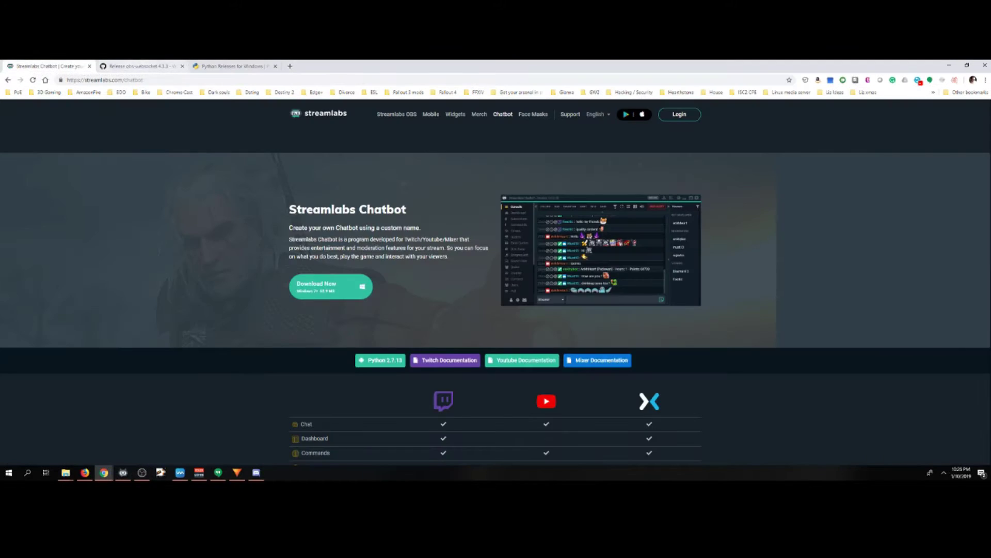
click(138, 66)
click(232, 66)
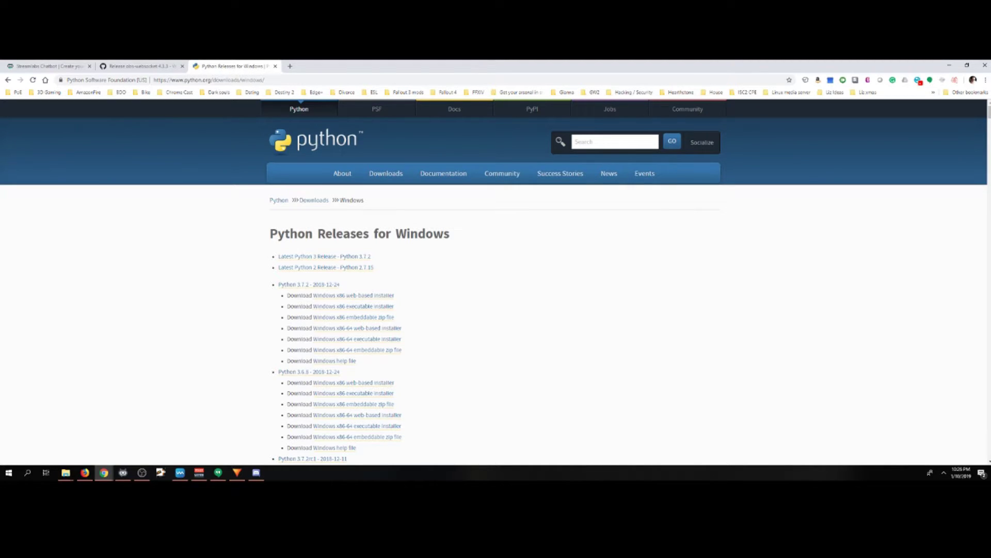
Step: Switch to Streamlabs Chatbot, view the Global Script Settings of its scripts, and return to the scripts list
click(123, 472)
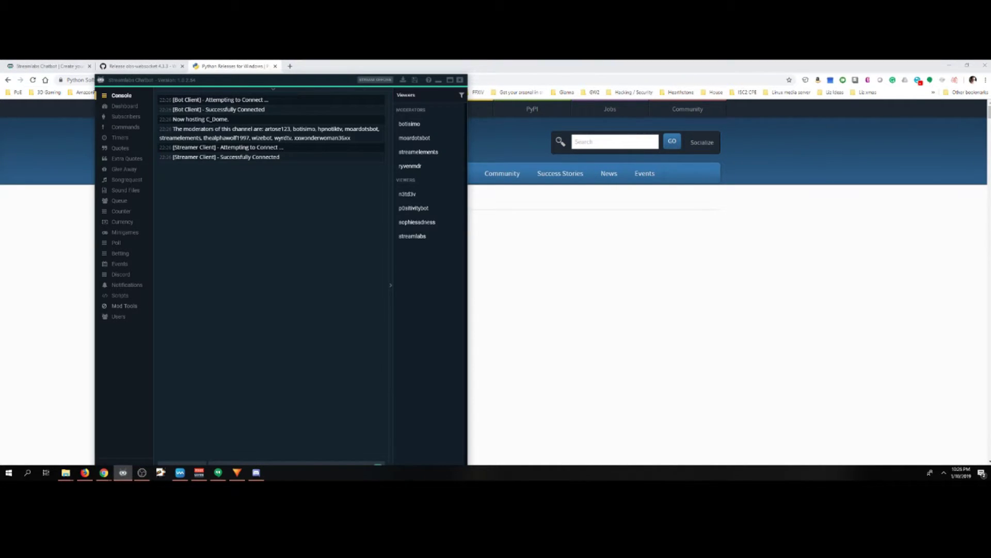
click(120, 295)
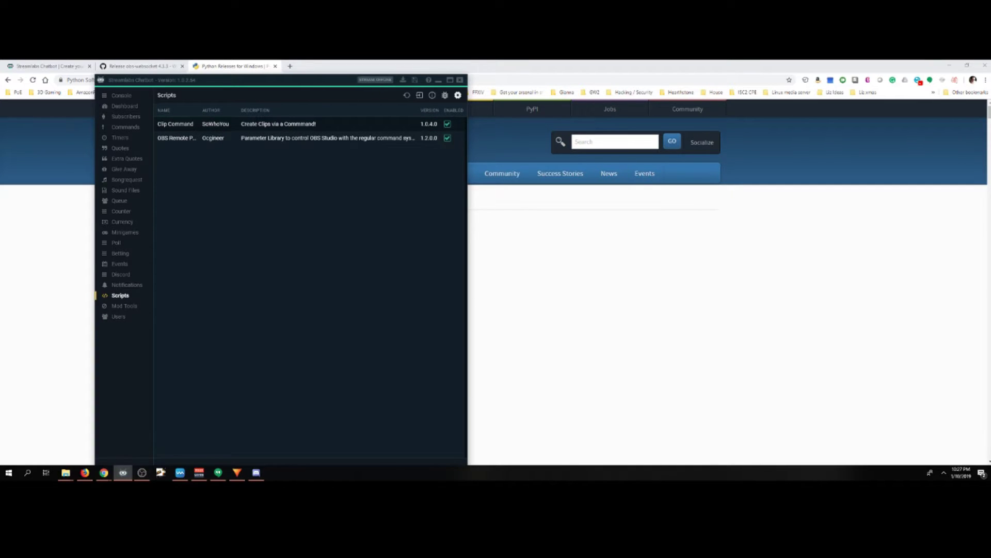
click(458, 95)
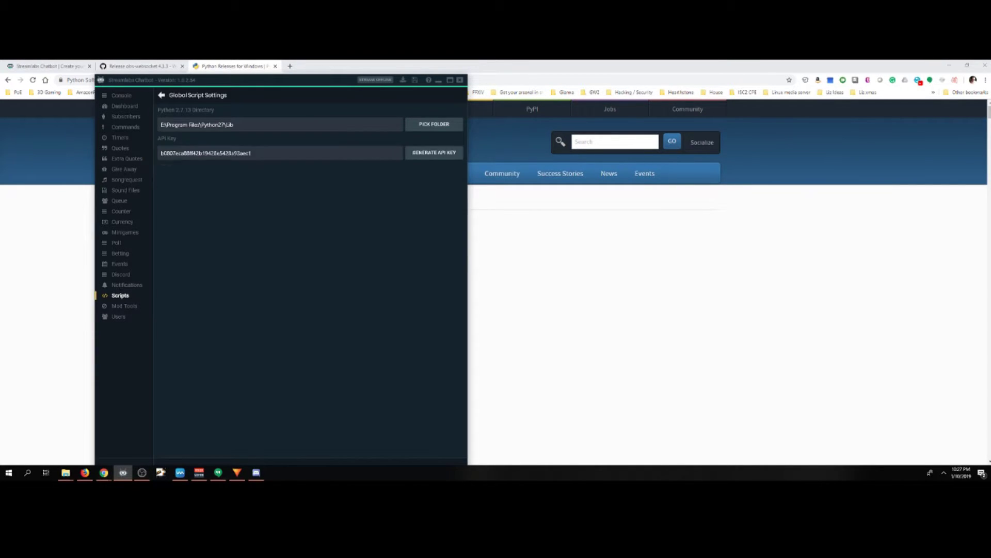
click(161, 95)
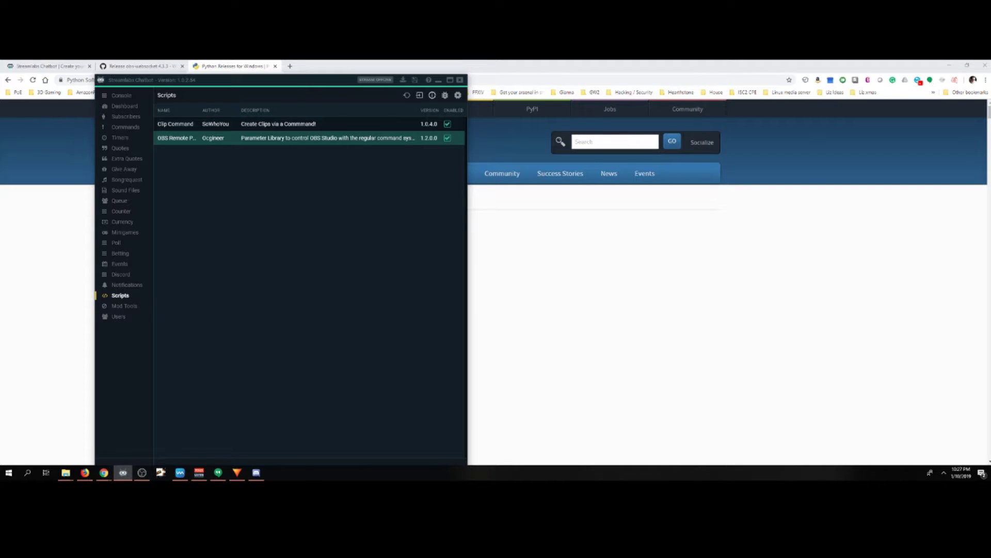
Step: Set the Python 2.7.13 directory in the Global Script Settings to E:\Program Files\Python27\Lib and return to the scripts list
click(458, 95)
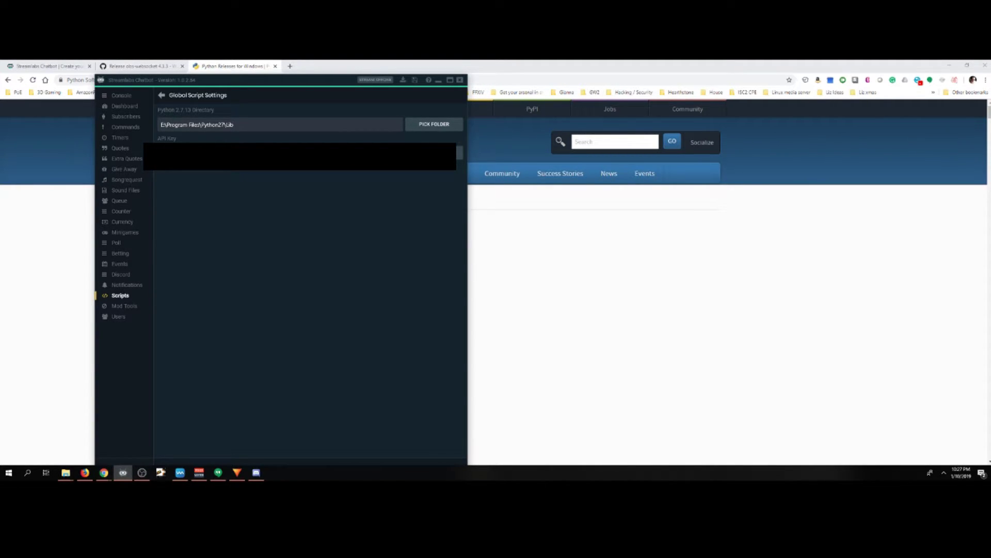
click(434, 124)
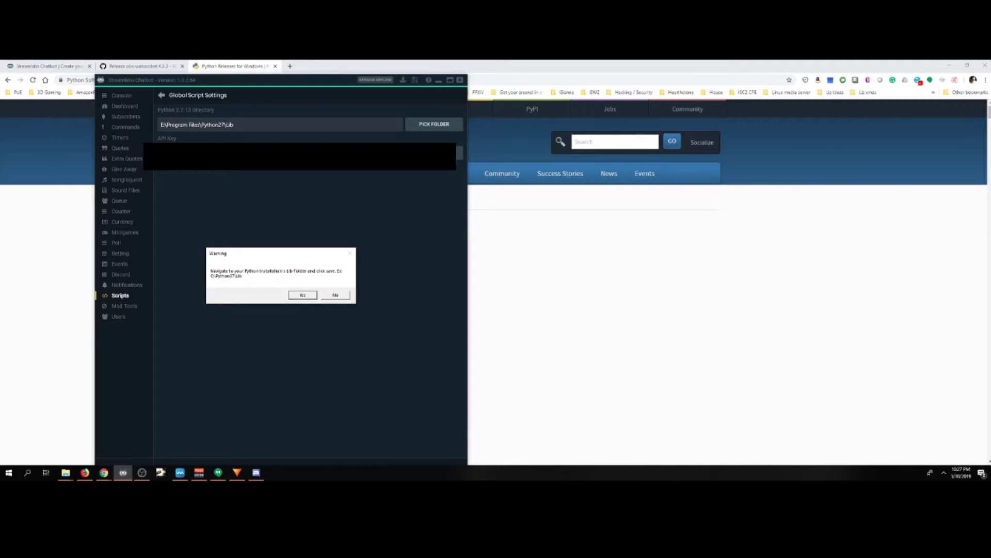
key(Return)
click(190, 93)
scroll(258, 176, down, 5)
double_click(188, 215)
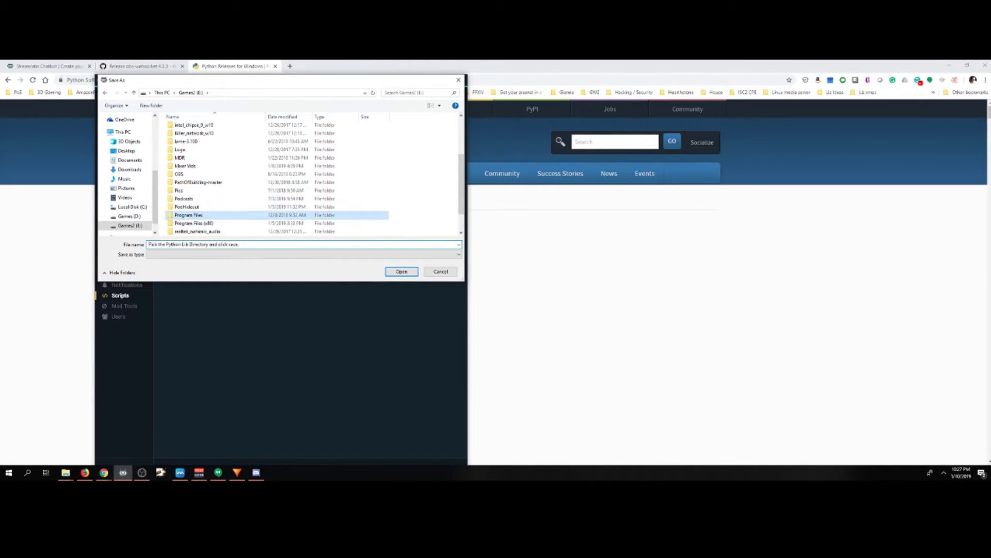
double_click(187, 177)
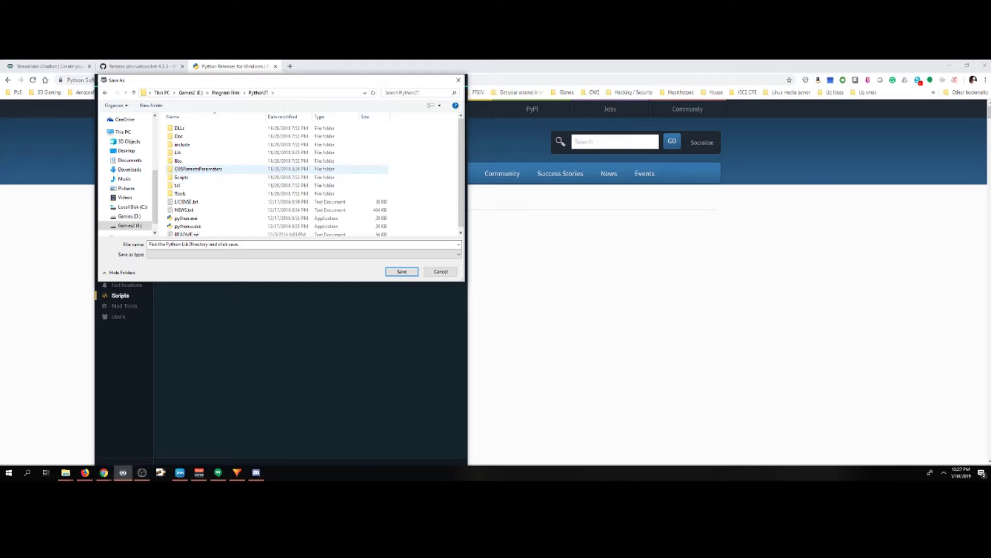
double_click(178, 160)
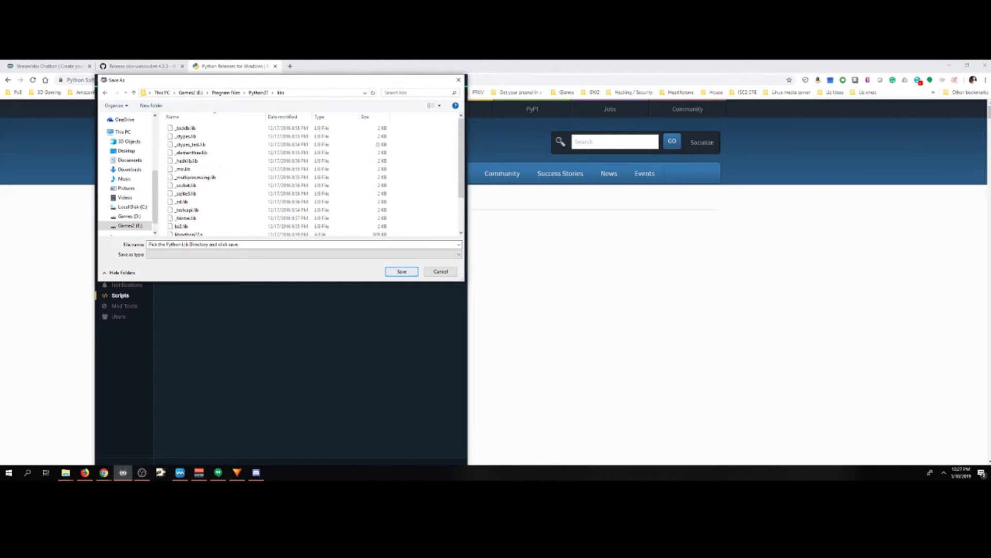
click(402, 271)
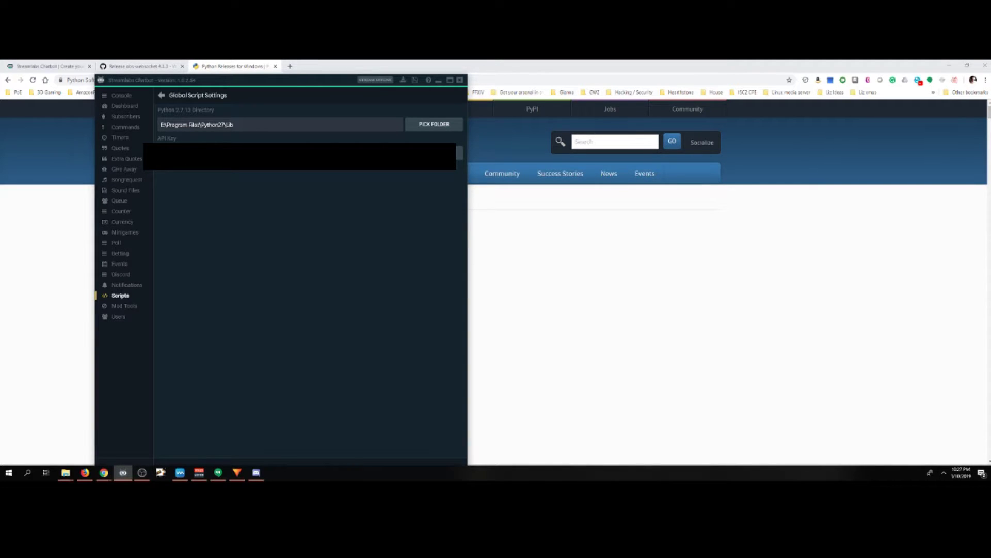
click(161, 95)
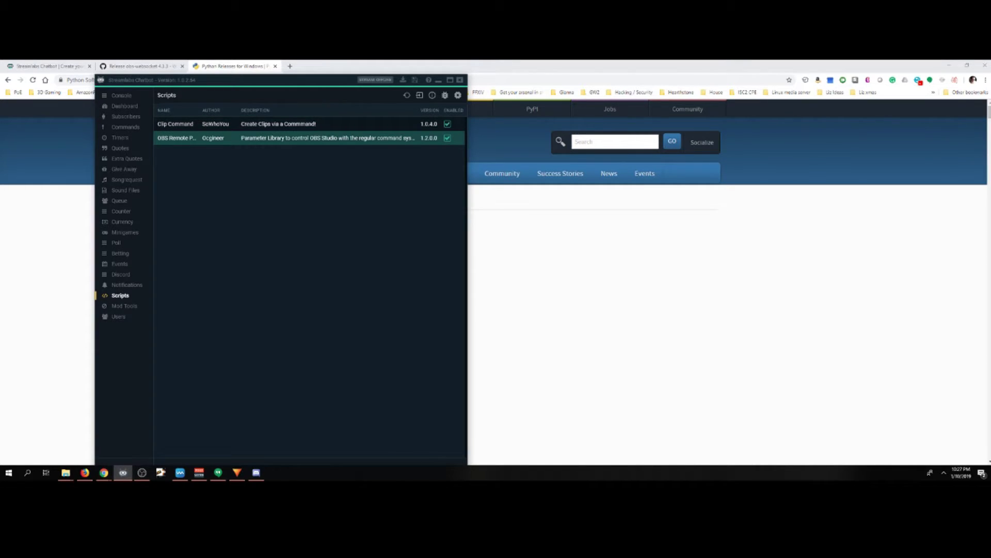
Step: Switch to OBS and place its window directly against the edge of the Streamlabs Chatbot window
click(142, 473)
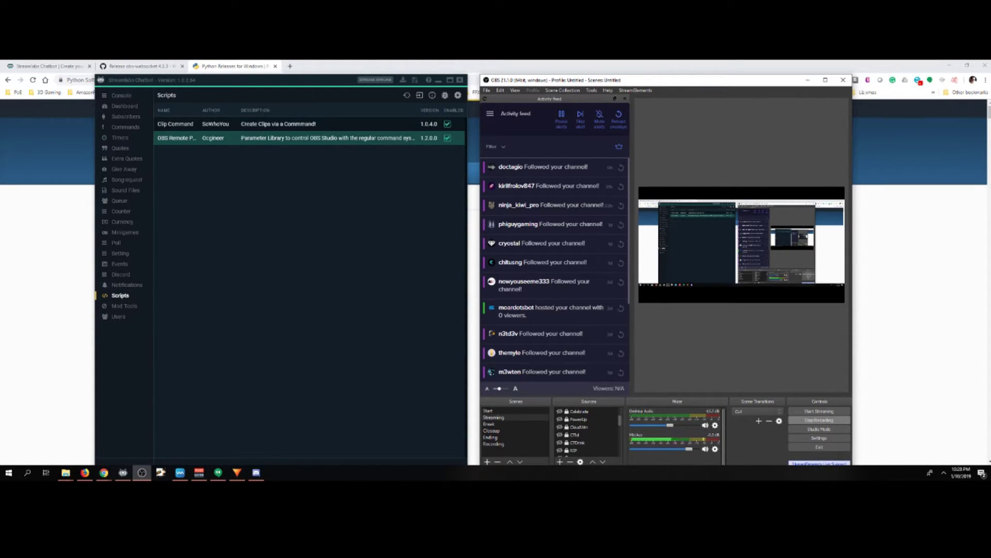
drag(518, 82, 506, 81)
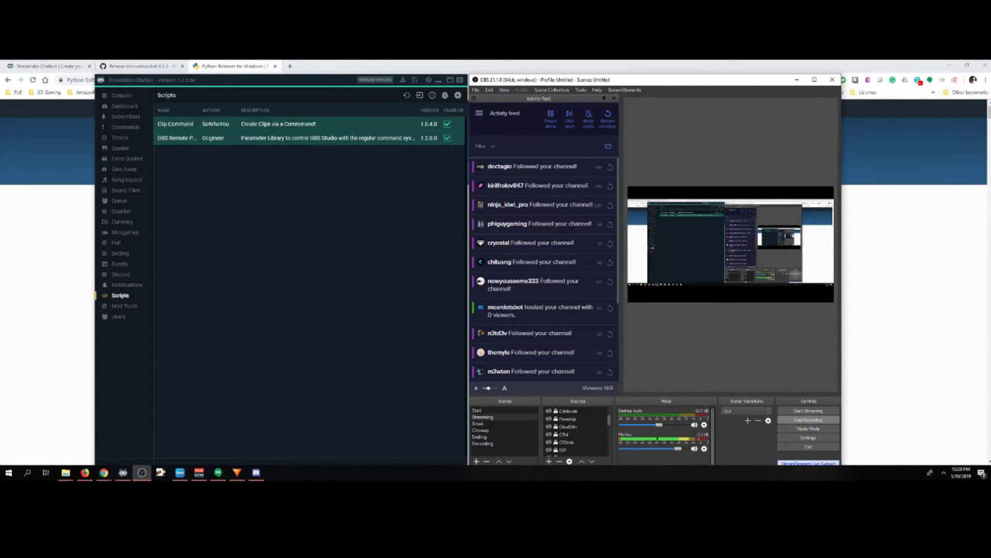
Step: Start a script import in Streamlabs Chatbot, choose OBSRemoteParameters_v1.2.0.zip from E:\Downloads, and cancel the import
click(420, 95)
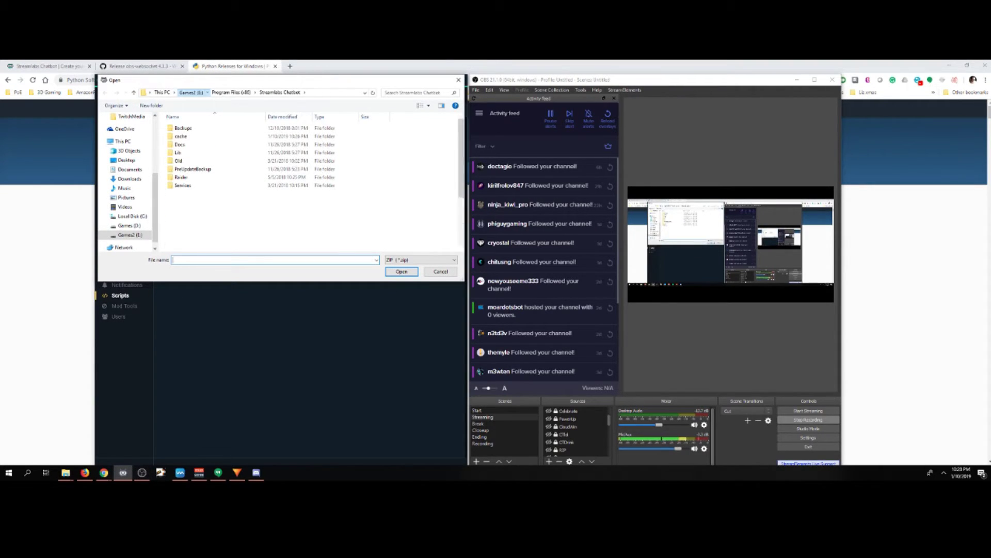
click(191, 92)
scroll(194, 192, up, 2)
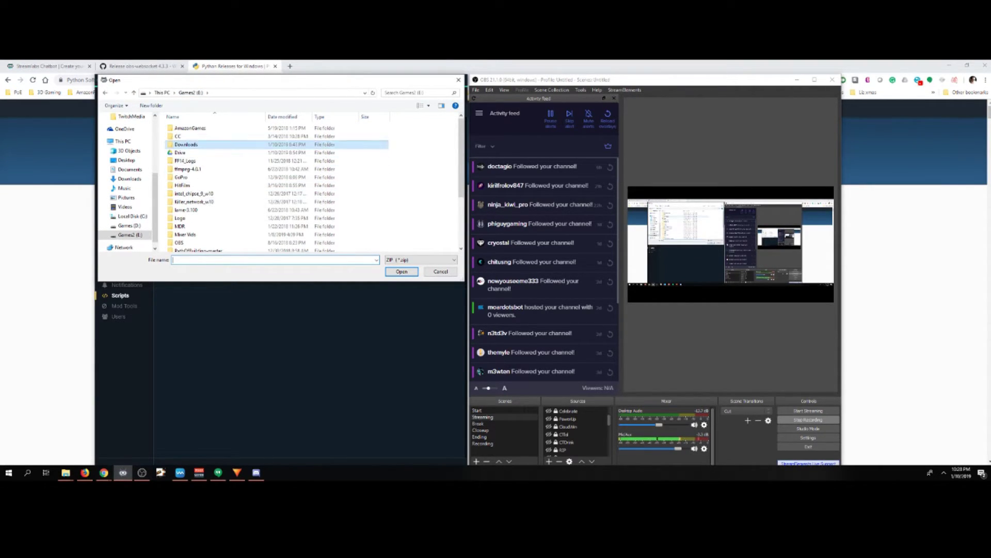
double_click(186, 144)
scroll(314, 175, down, 7)
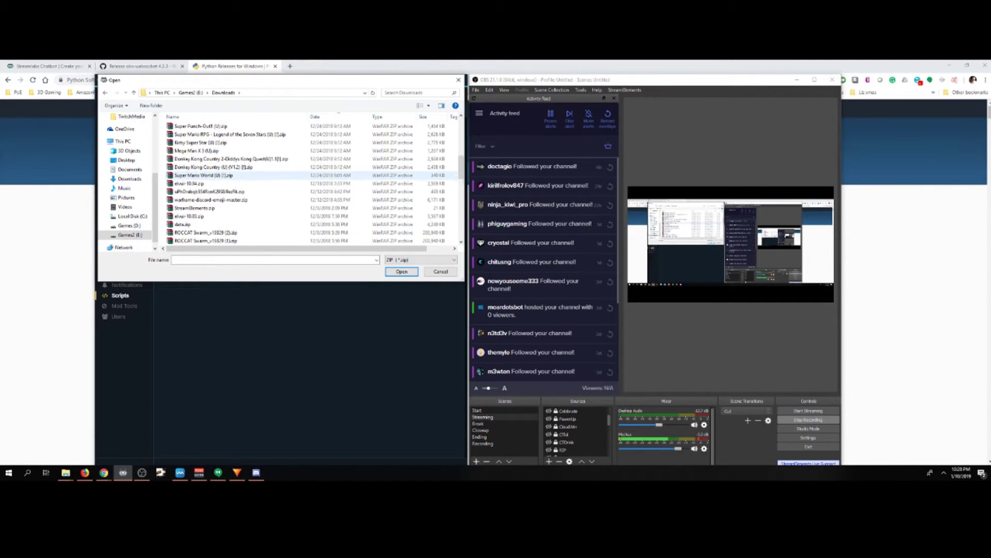
scroll(209, 187, down, 5)
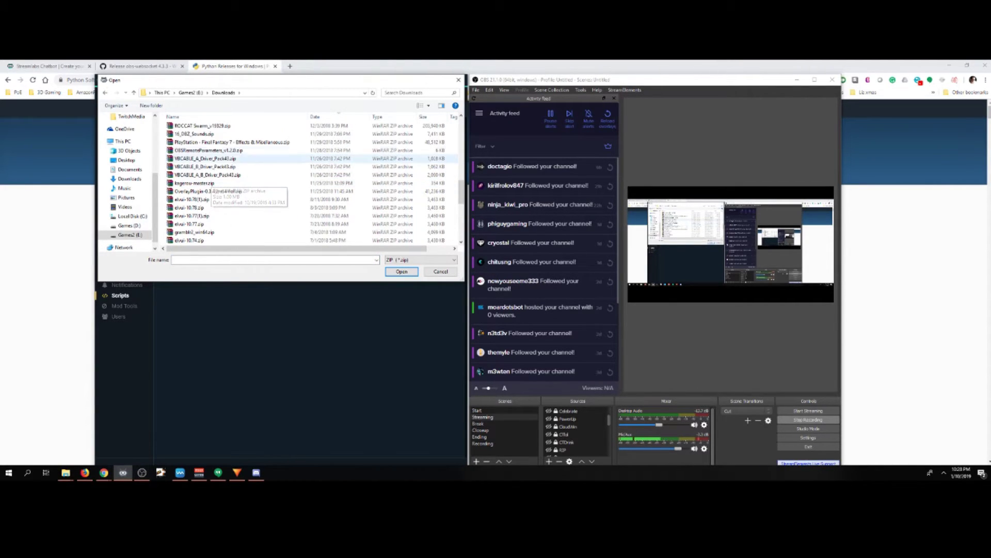
click(207, 150)
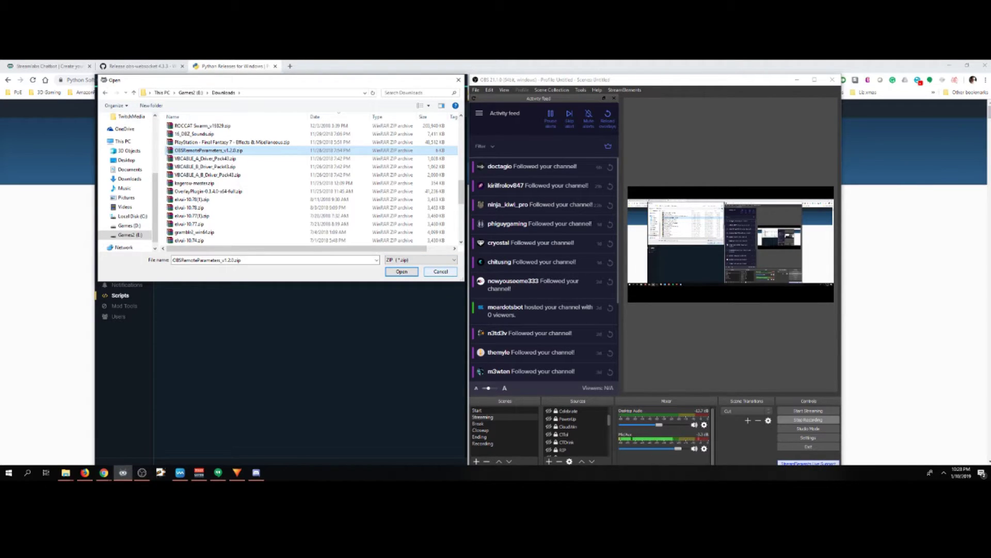
click(440, 271)
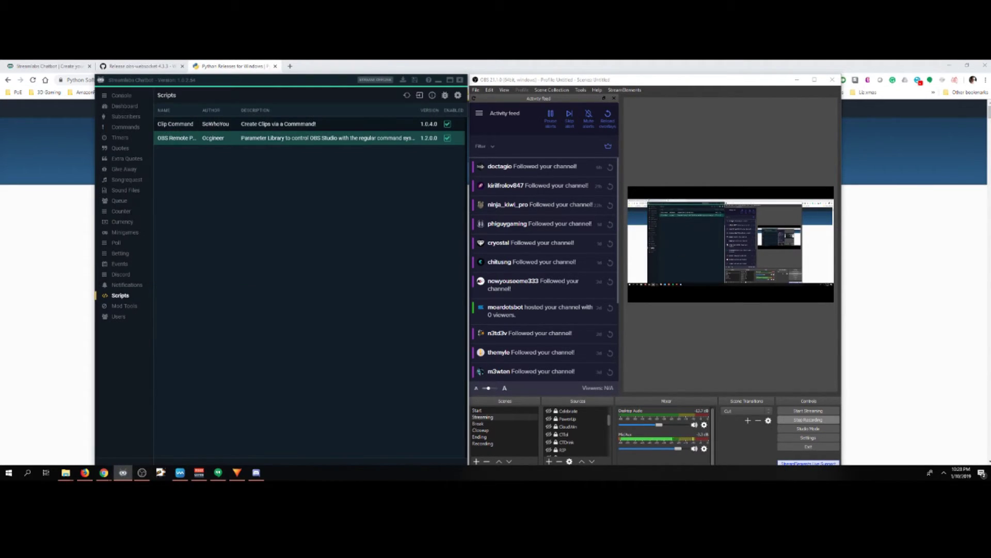
Step: Look over the installed scripts and preview the first source of OBS's Streaming scene by showing and hiding it
click(258, 124)
click(258, 138)
click(577, 400)
scroll(577, 426, up, 2)
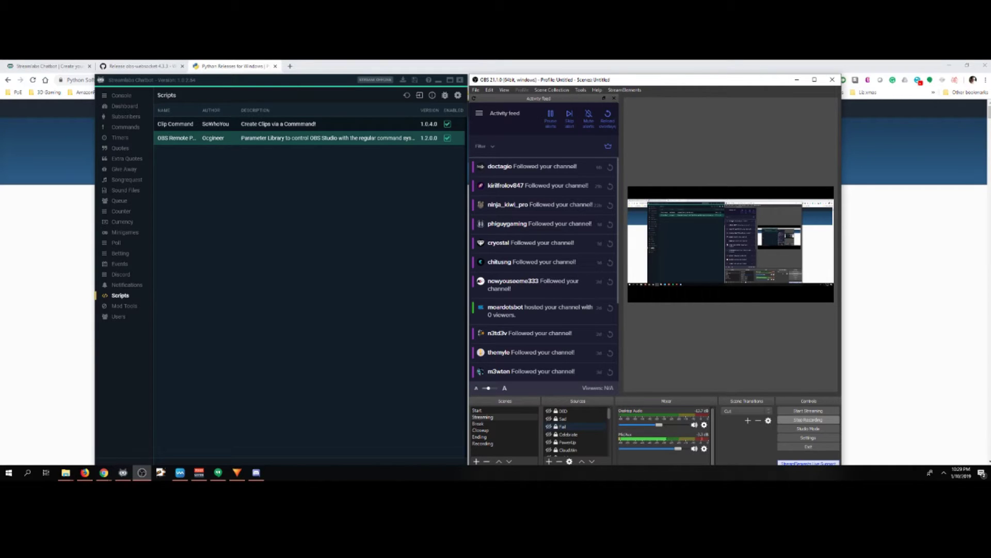
click(563, 418)
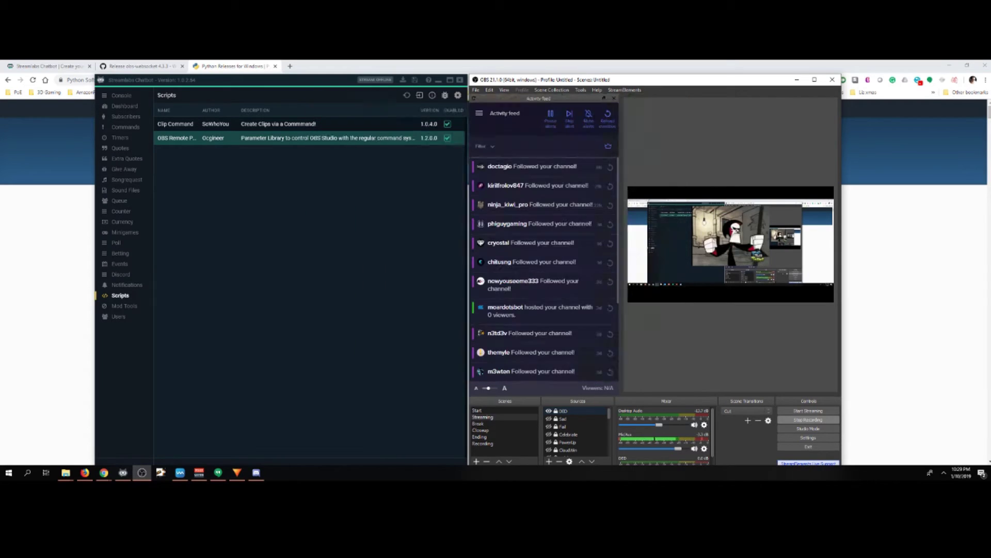
click(568, 442)
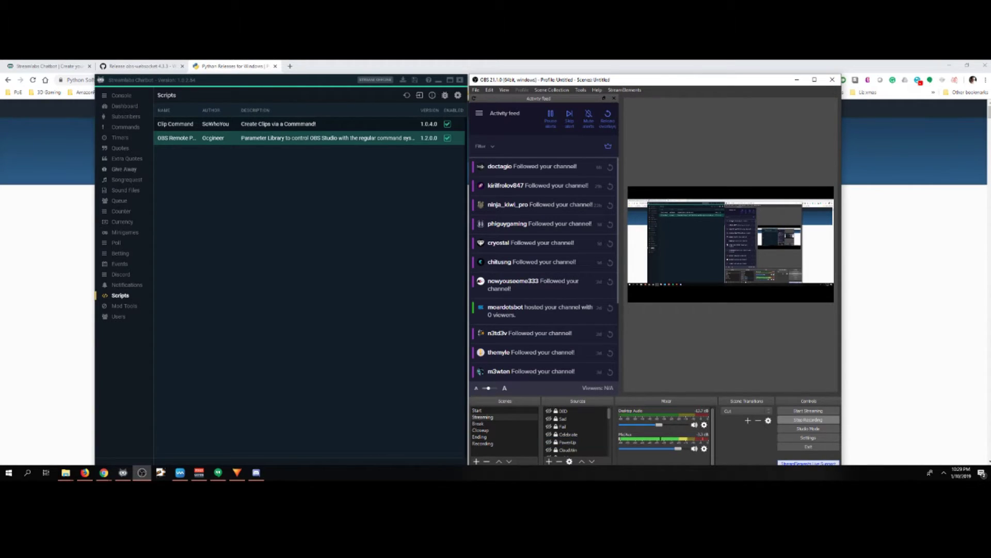
Step: Start a new entry in Streamlabs Chatbot's Sound Files with volume 30, view the file picker, and leave the form unsaved
click(126, 190)
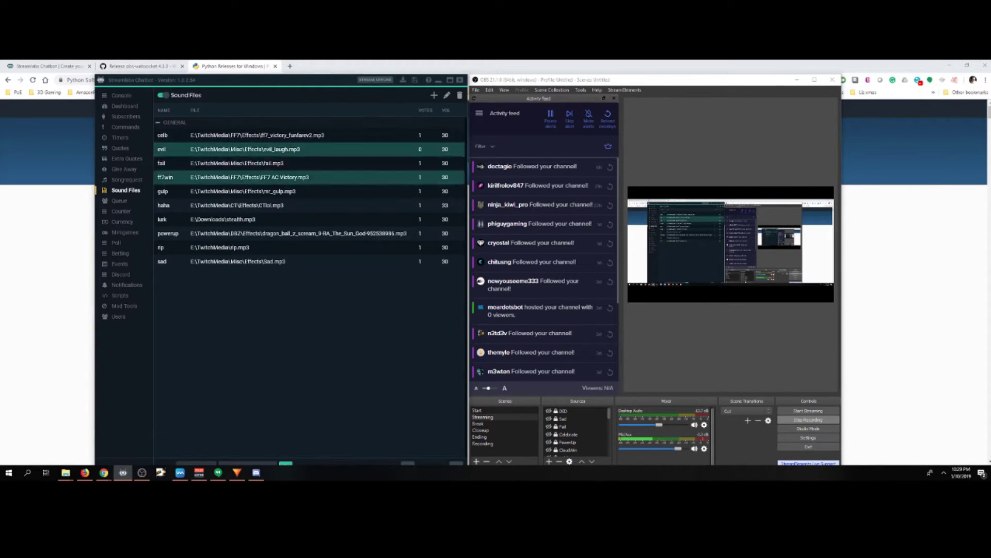
click(167, 234)
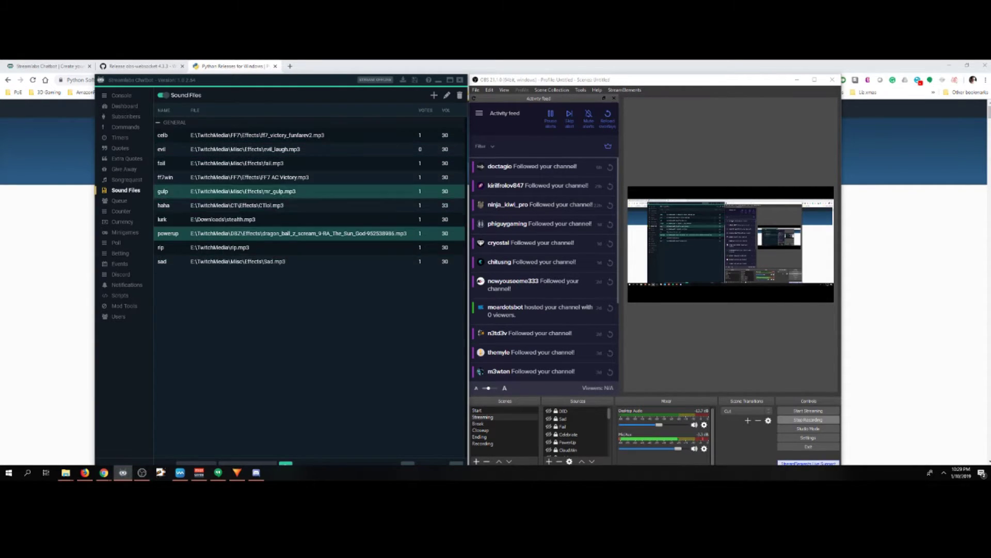
click(434, 95)
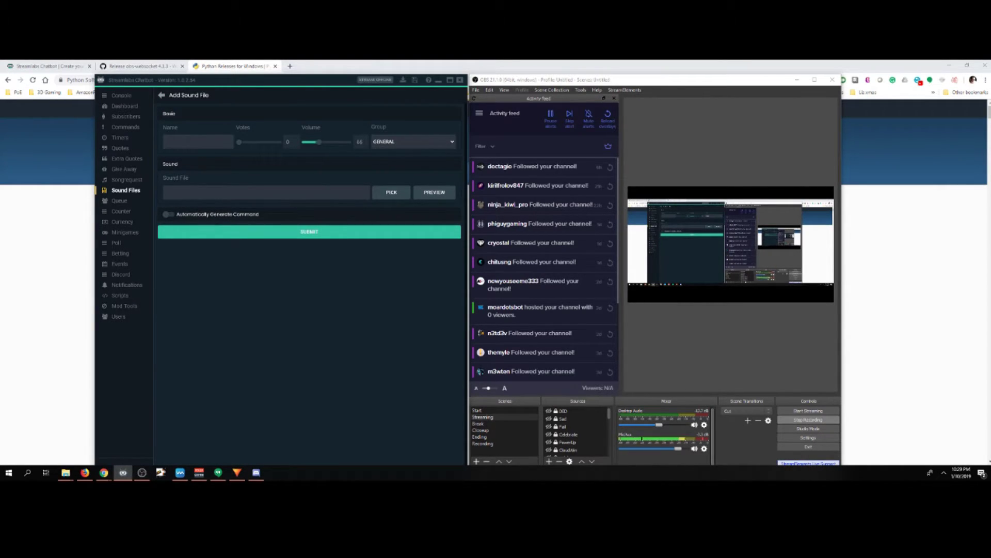
drag(319, 141, 312, 142)
mouse_move(311, 142)
mouse_down()
mouse_move(349, 142)
mouse_move(316, 141)
mouse_up()
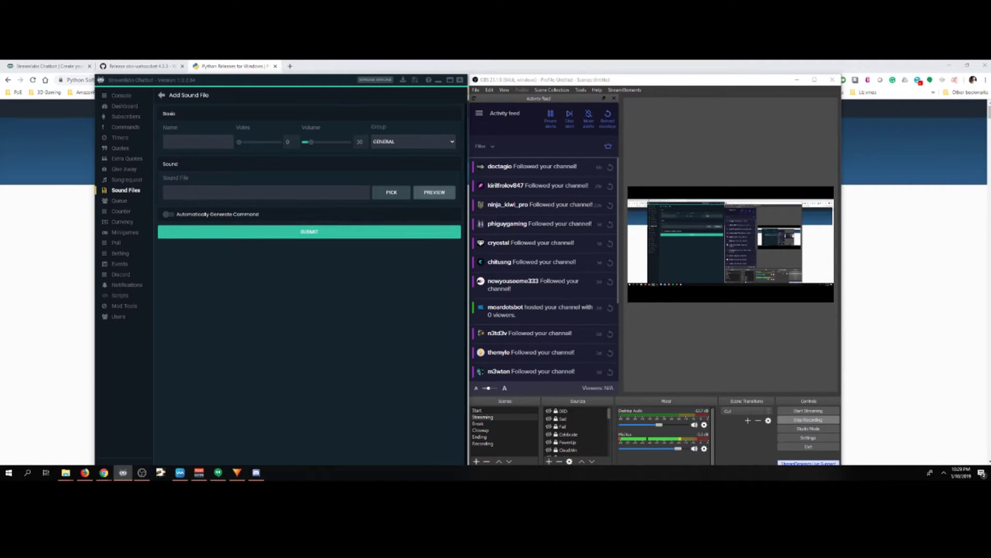
click(166, 193)
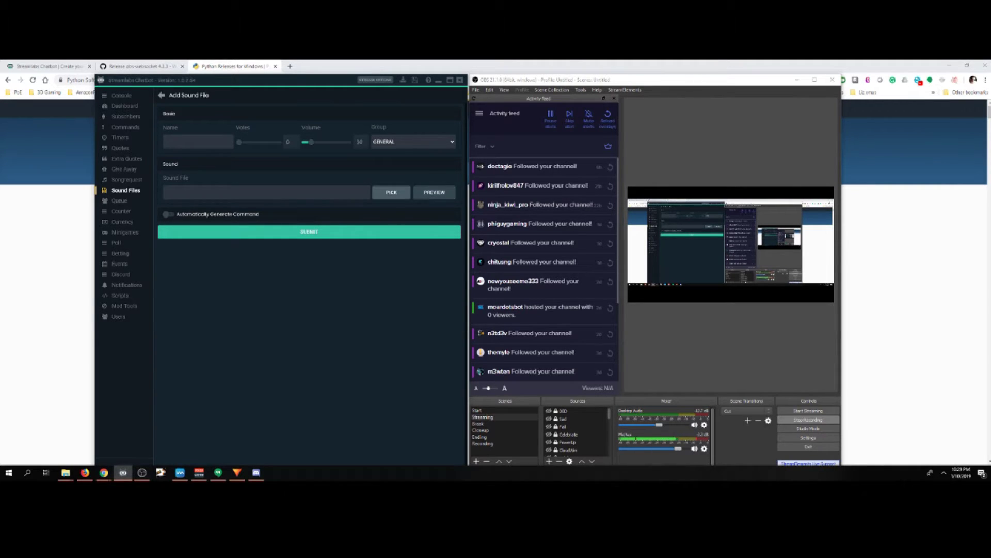
click(392, 192)
click(458, 79)
click(162, 95)
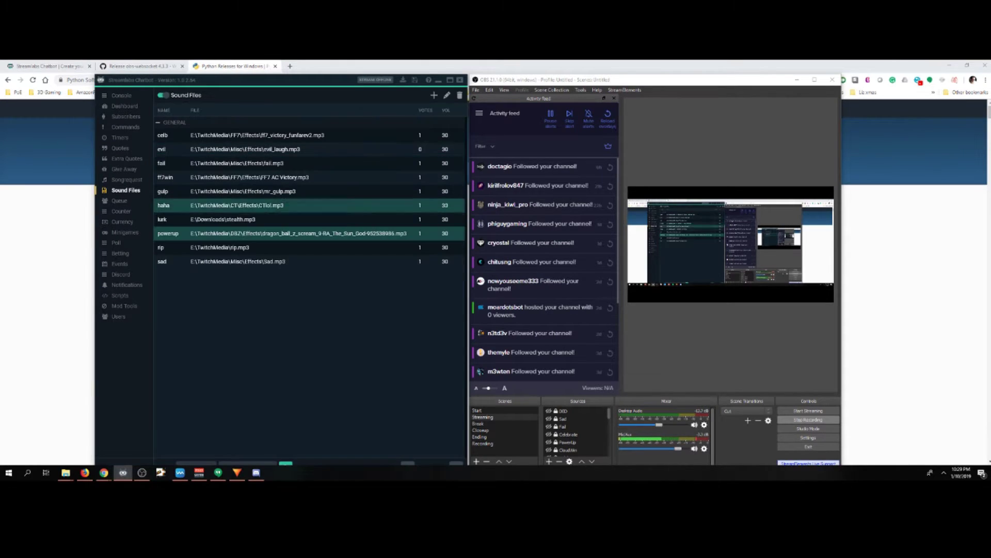
Step: Open the powerup sound file entry for editing and toggle the visibility of the matching PowerUp source in OBS
click(447, 95)
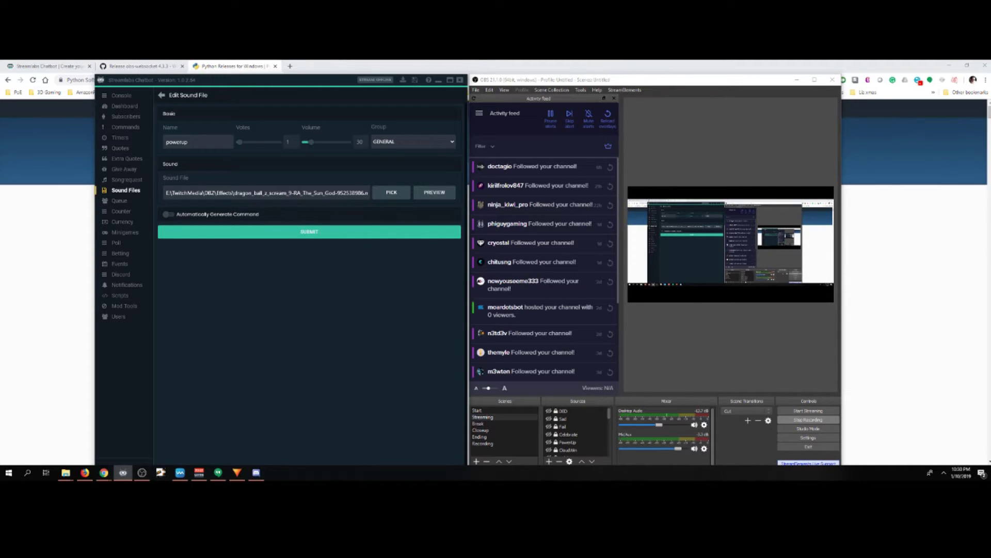
click(555, 442)
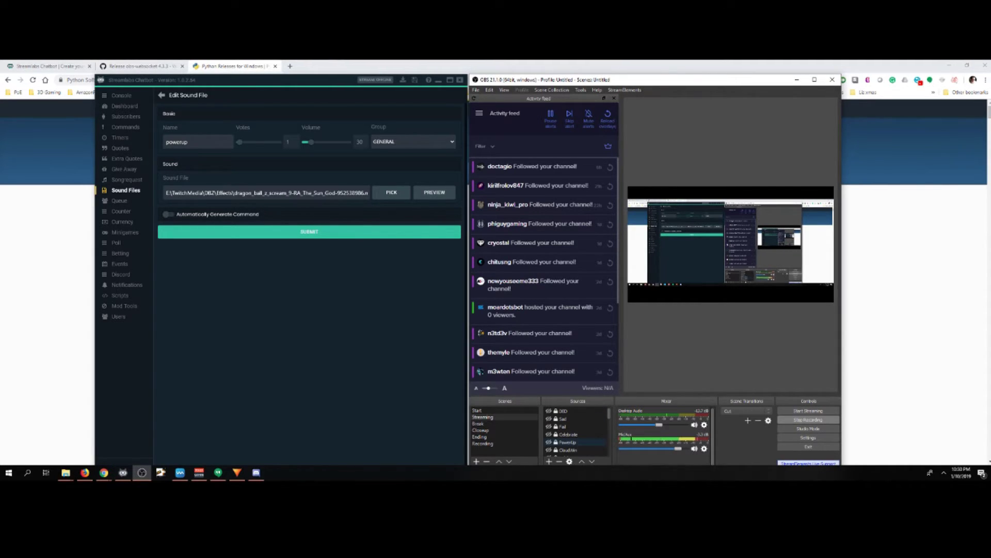
click(549, 442)
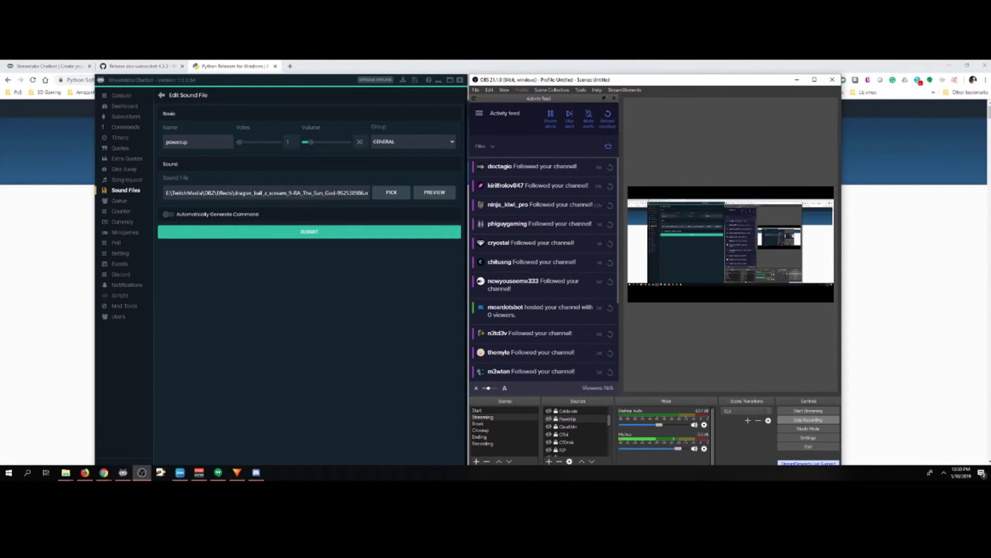
Step: Examine the local file and playback options in the PowerUp source's properties and cancel the dialog
double_click(574, 418)
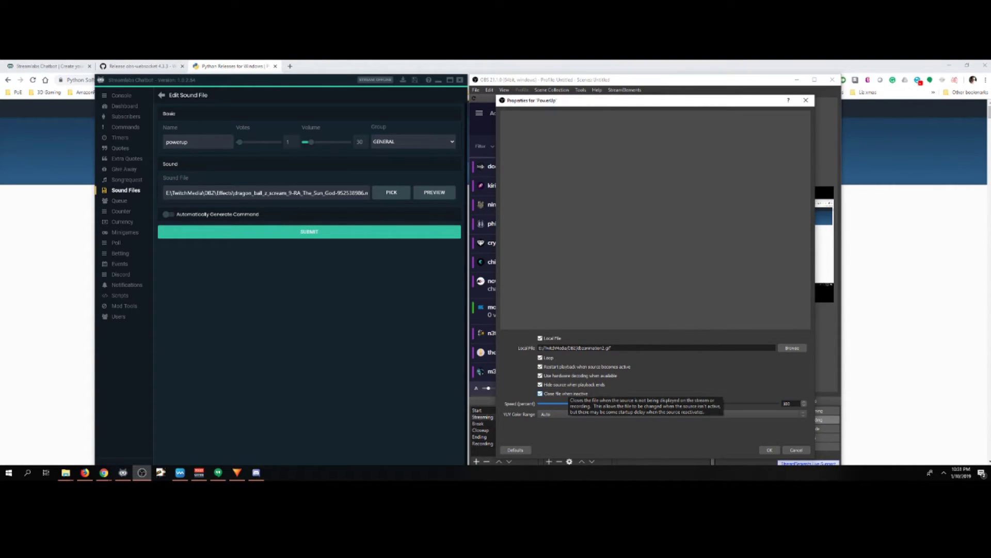
click(796, 449)
scroll(576, 430, down, 3)
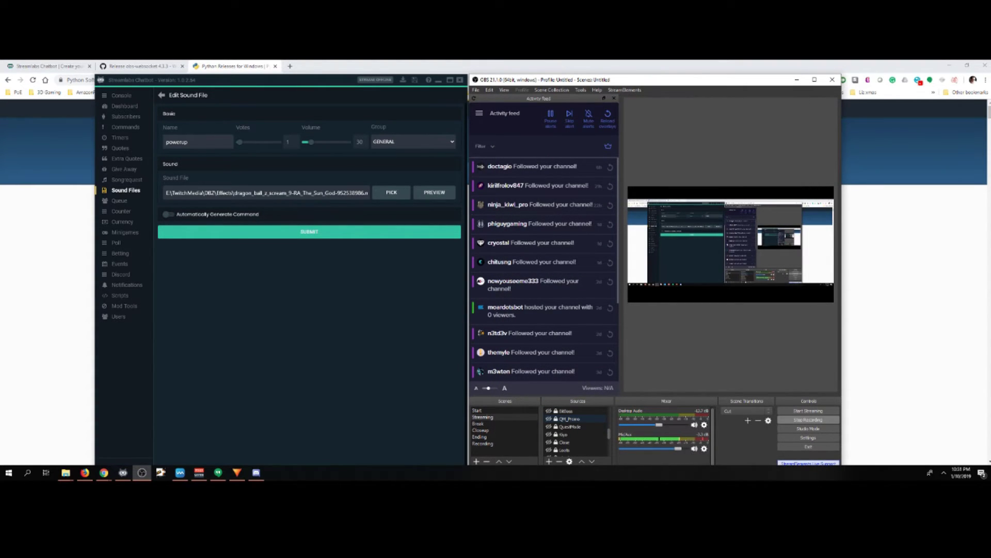
Step: Recheck the local file in the PowerUp source's properties against the powerup sound file entry and cancel the dialog
scroll(575, 430, up, 5)
scroll(576, 430, up, 1)
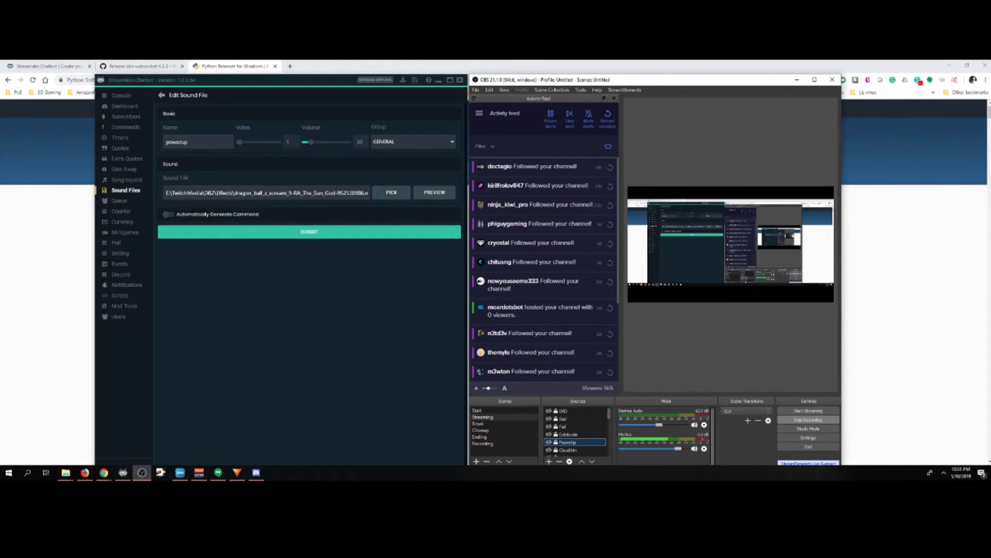
double_click(568, 442)
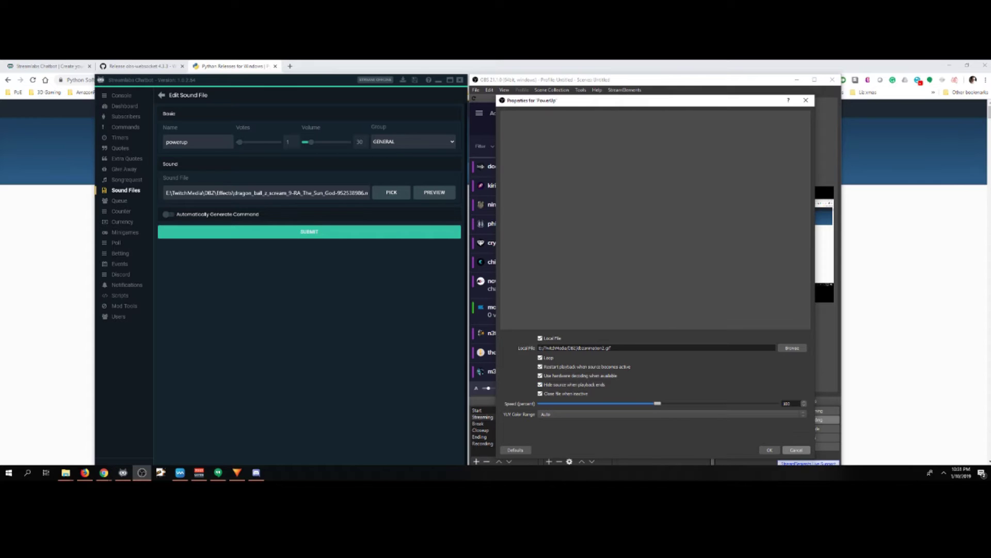
click(796, 449)
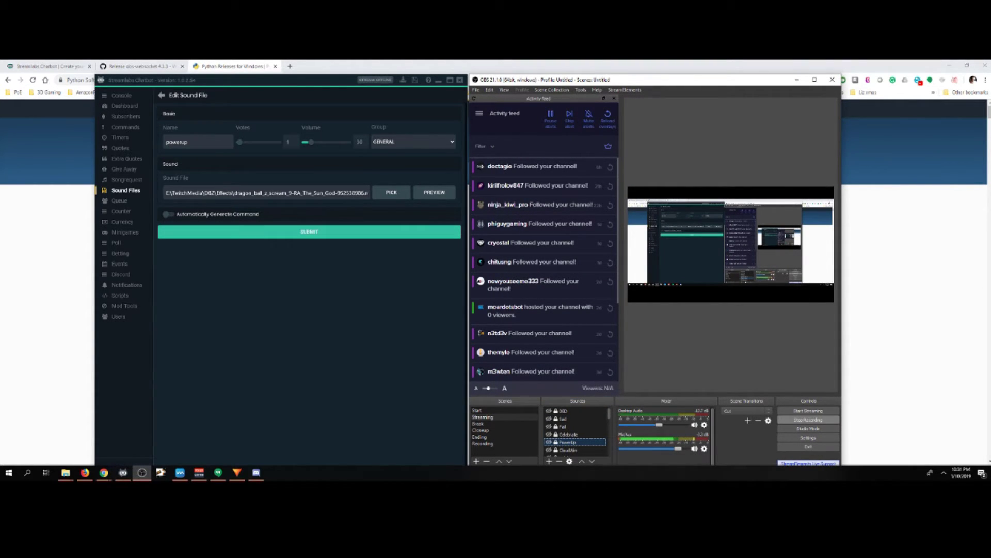
click(279, 193)
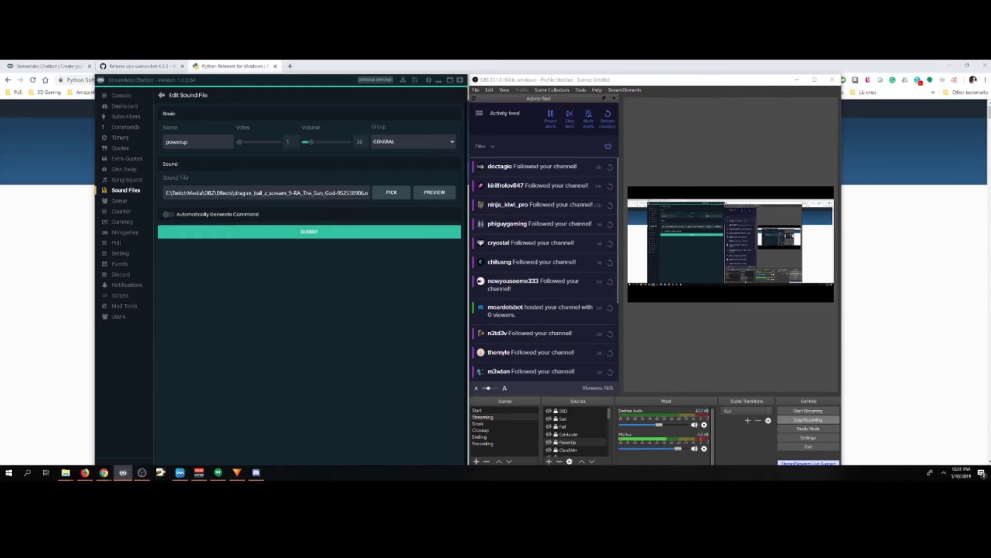
Step: Open the !pwr command for editing, review its name, cost, usage, enabled and group options, and return to the command list
click(126, 127)
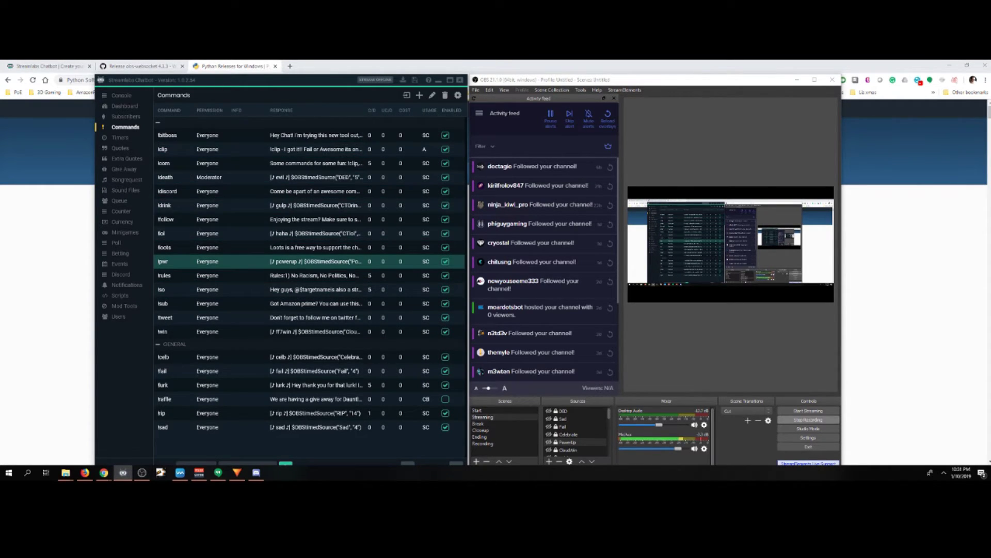
click(432, 95)
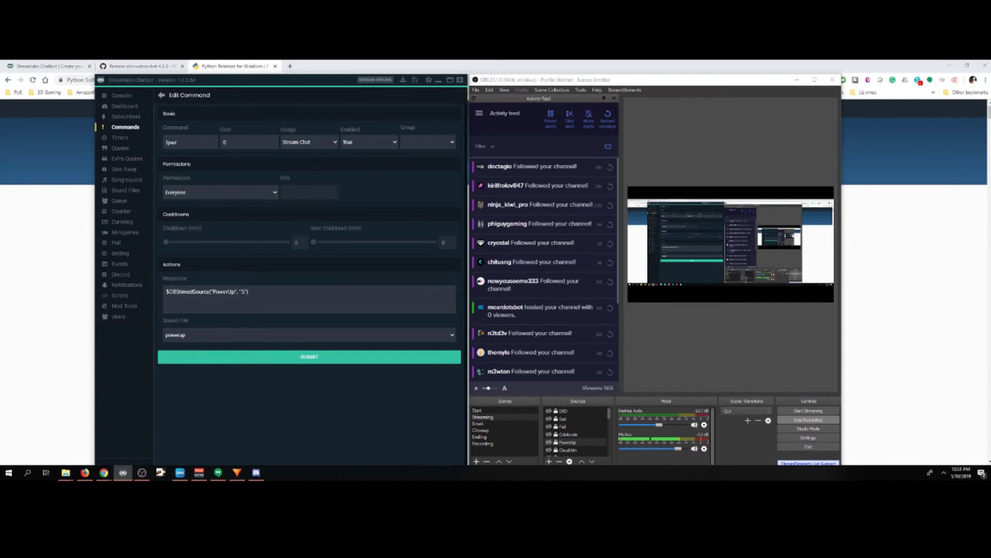
triple_click(172, 142)
click(225, 142)
click(309, 142)
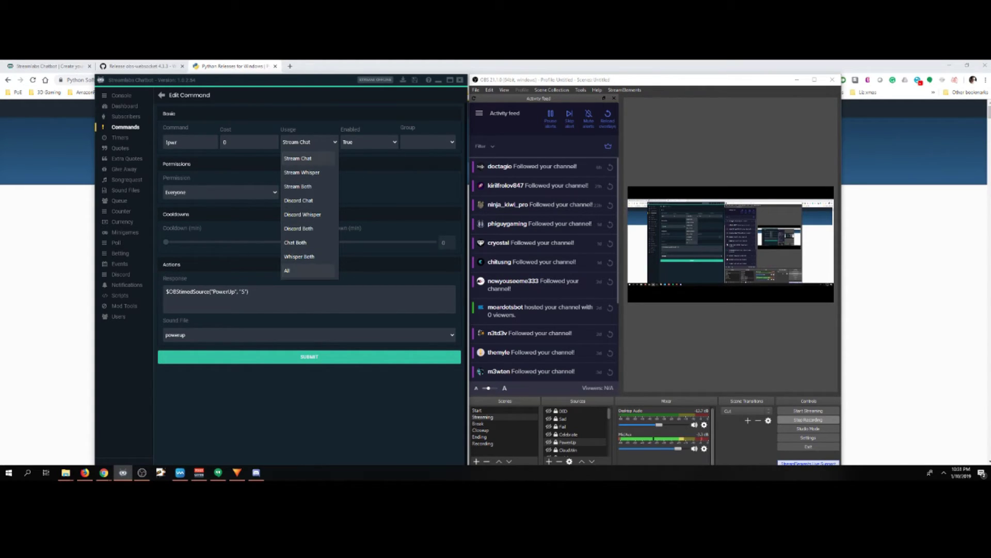
click(369, 142)
click(370, 142)
click(402, 142)
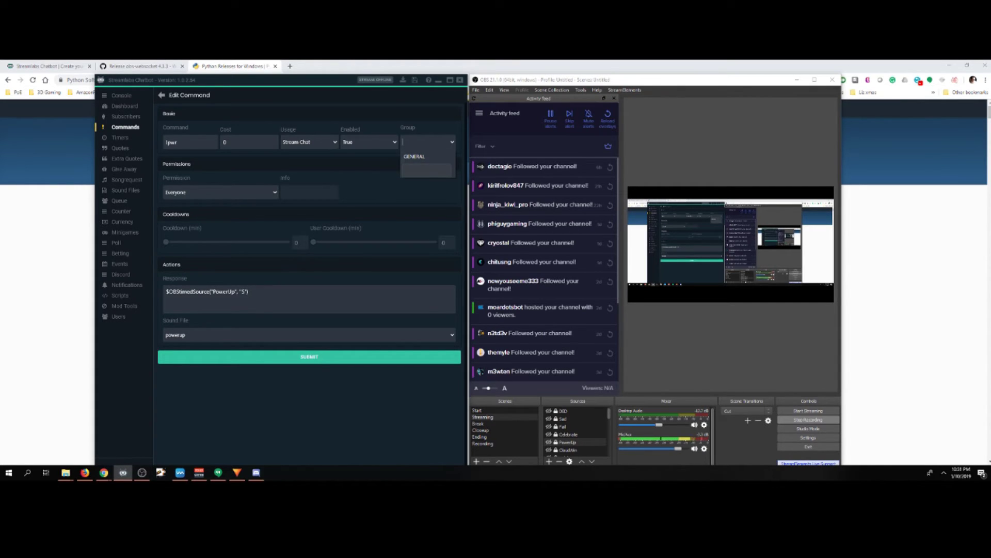
click(427, 142)
click(161, 95)
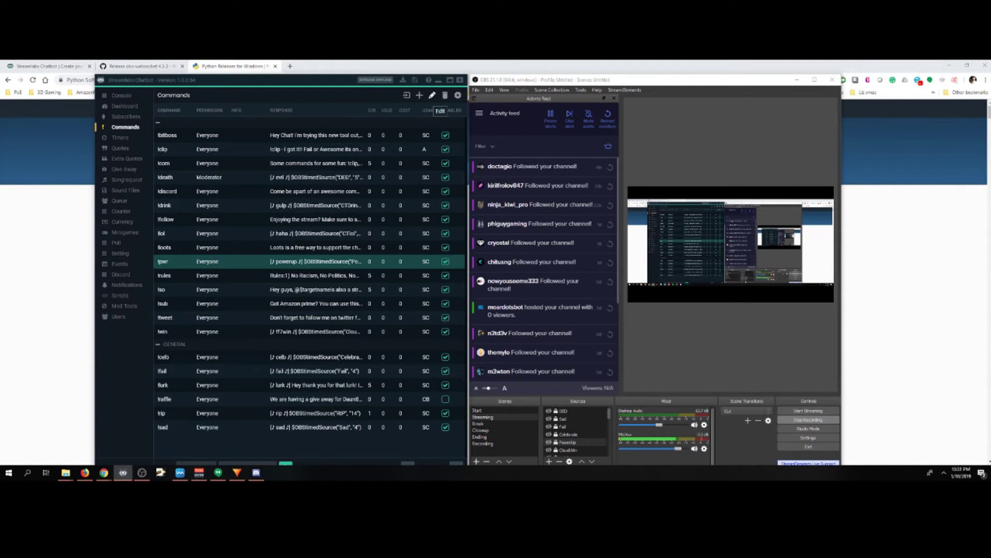
Step: Reopen the !pwr command for editing, look through the permission choices, and keep Everyone selected
click(431, 95)
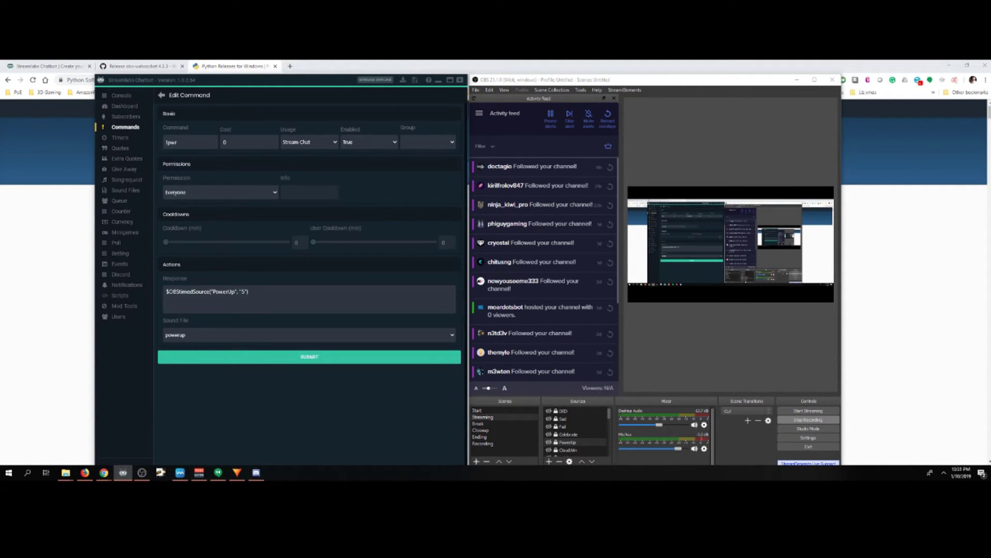
click(221, 192)
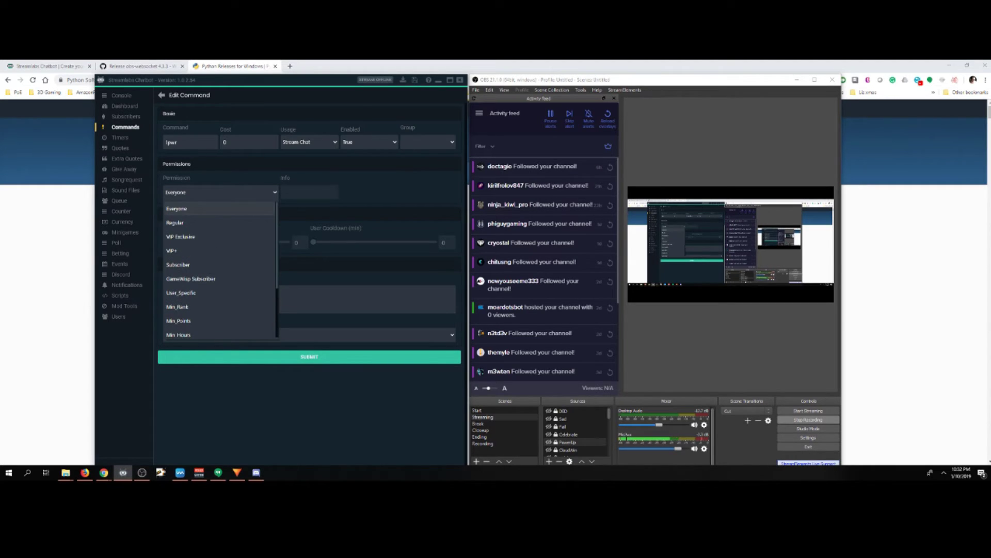
scroll(220, 271, down, 2)
scroll(221, 271, up, 2)
key(Escape)
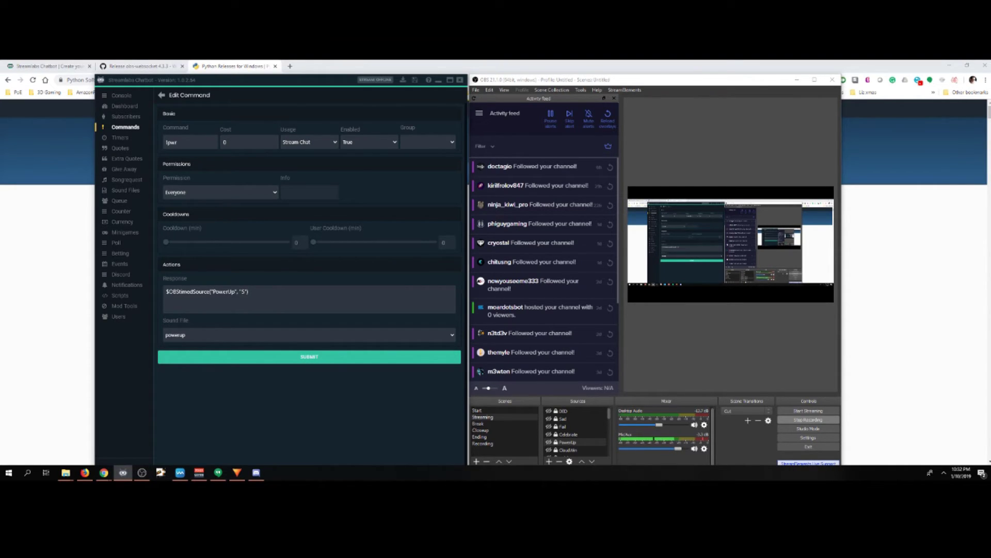
click(249, 193)
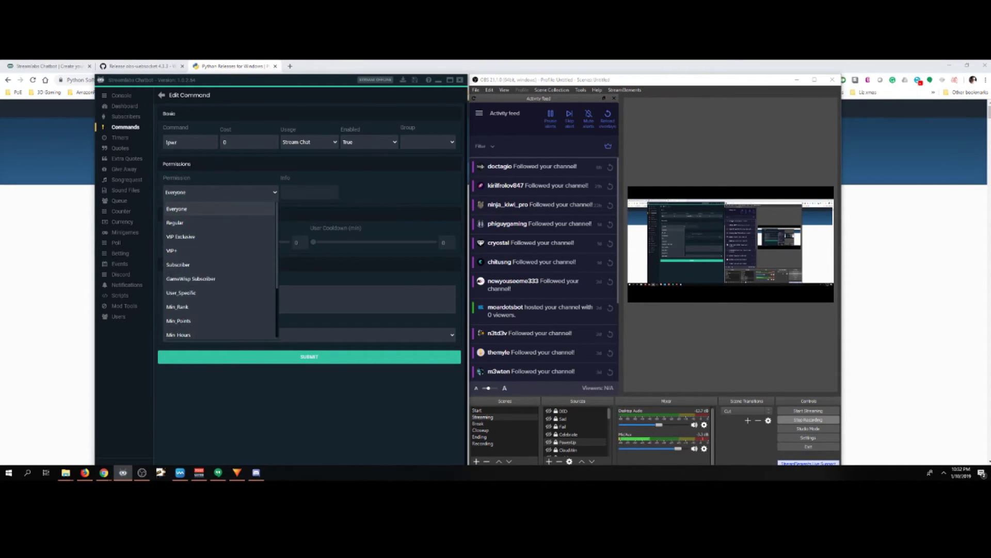
key(Escape)
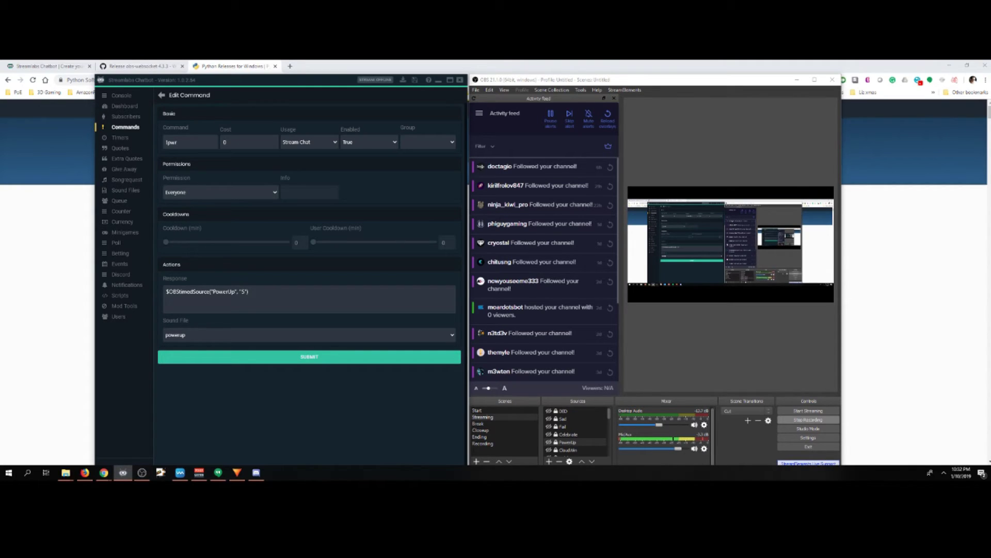
click(221, 192)
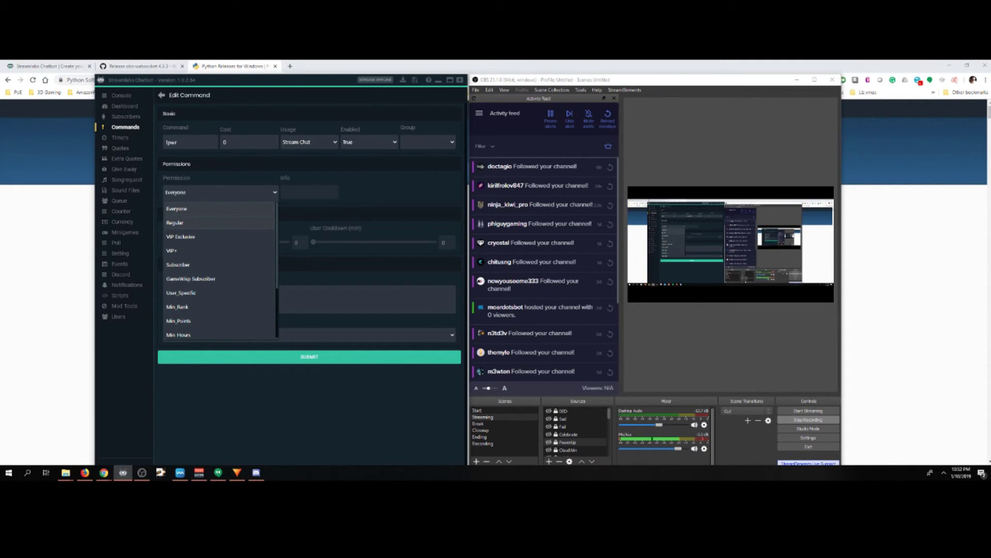
click(220, 208)
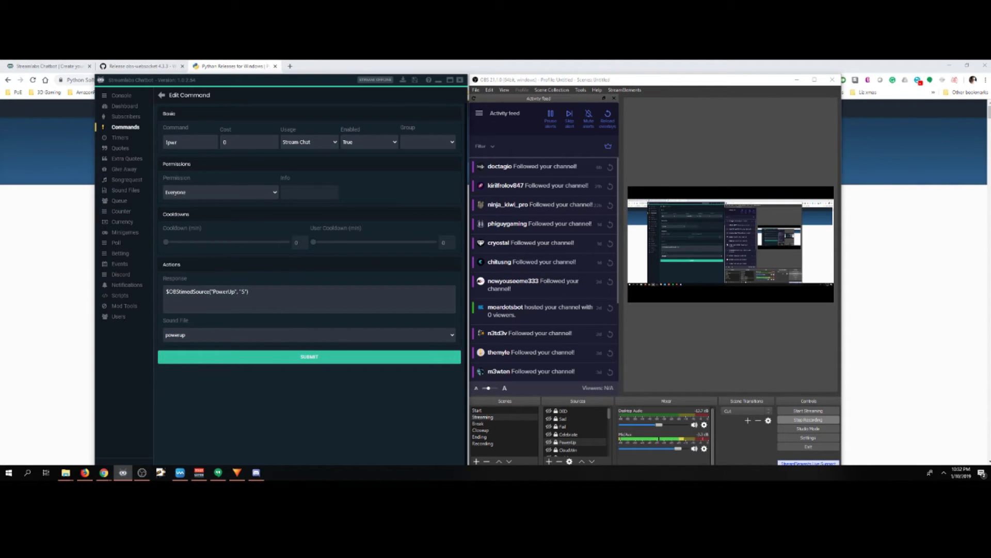
Step: Try raising the command cooldown and the user cooldown of !pwr, and return both to 0
drag(165, 242, 200, 242)
drag(196, 242, 165, 242)
drag(313, 242, 345, 243)
drag(344, 241, 313, 241)
Step: Examine the $OBStimedSource response of the !pwr command and check the OBS Remote Parameters script among the installed scripts
drag(250, 292, 165, 291)
click(170, 291)
triple_click(170, 292)
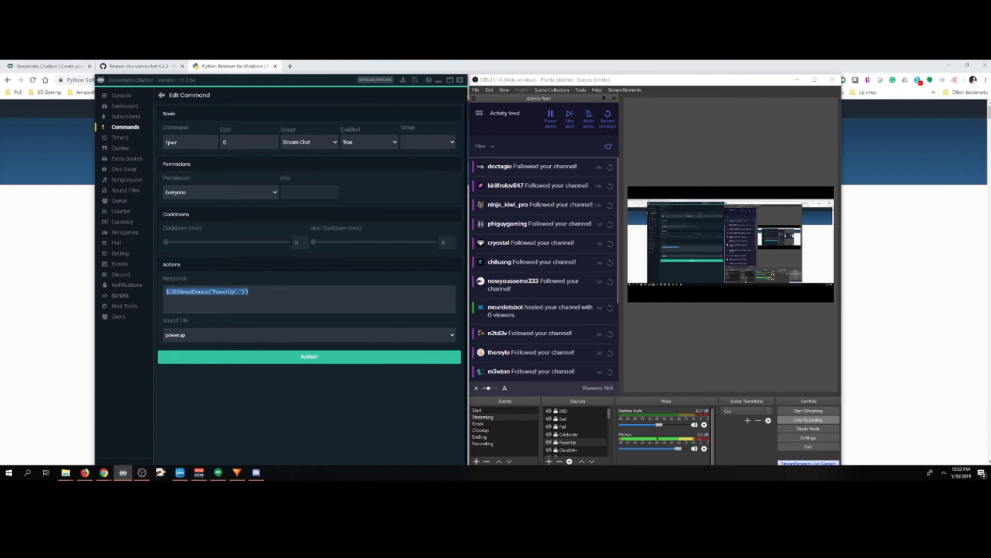
click(120, 295)
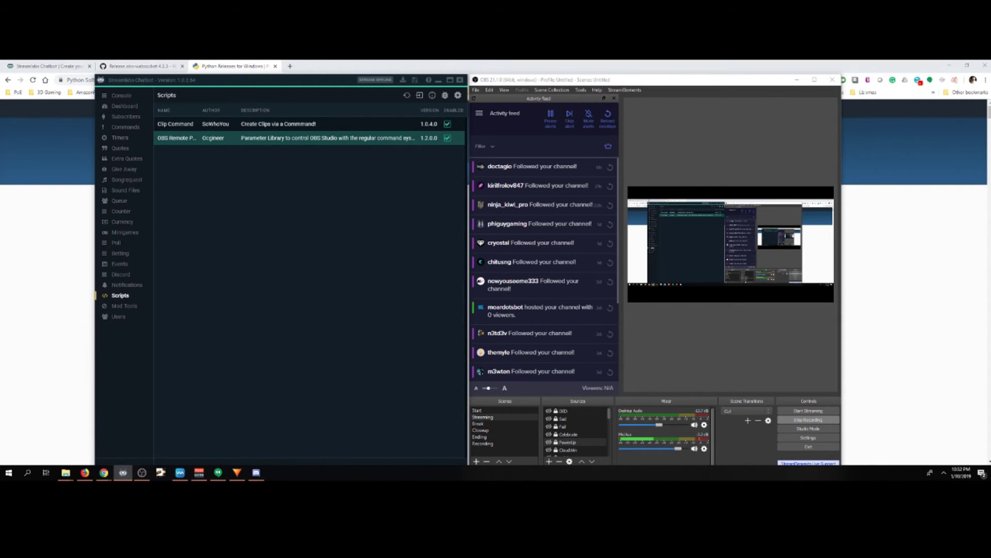
click(125, 127)
click(250, 291)
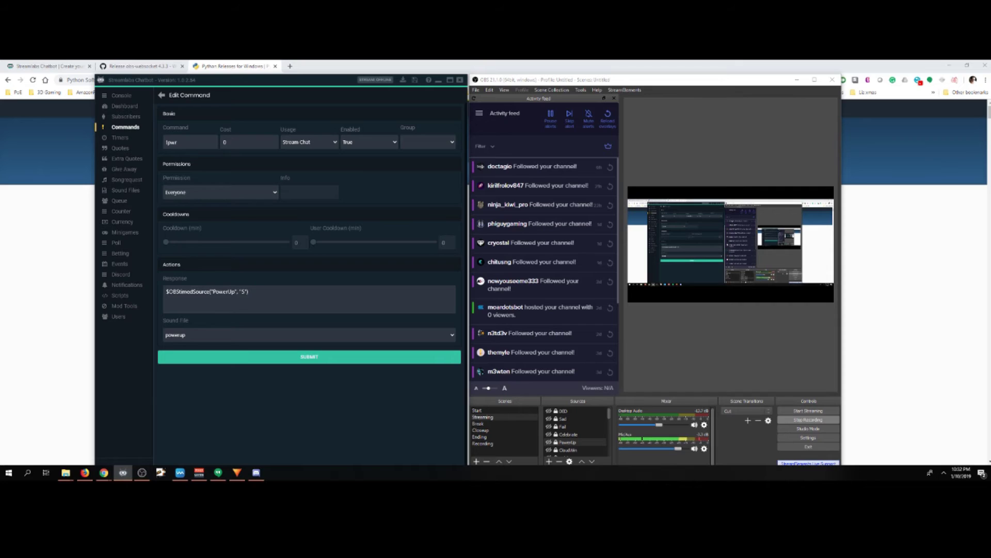
drag(209, 291, 165, 292)
click(169, 292)
double_click(174, 291)
Step: Remove the closing quotation mark after PowerUp in the !pwr response and submit the command
double_click(226, 291)
double_click(225, 291)
click(225, 291)
double_click(225, 291)
click(226, 291)
double_click(226, 291)
double_click(226, 291)
double_click(226, 291)
click(226, 291)
double_click(226, 291)
double_click(225, 291)
click(226, 291)
double_click(226, 292)
click(225, 291)
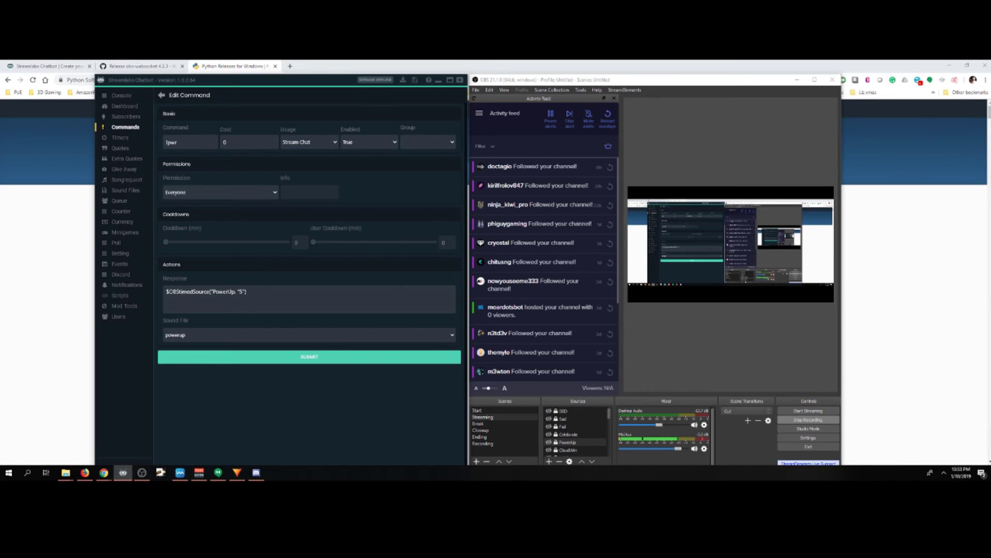
click(309, 356)
Step: Raise the Streamlabs Chatbot window to expose the console's chat field and send !pwr as Streamer
click(121, 95)
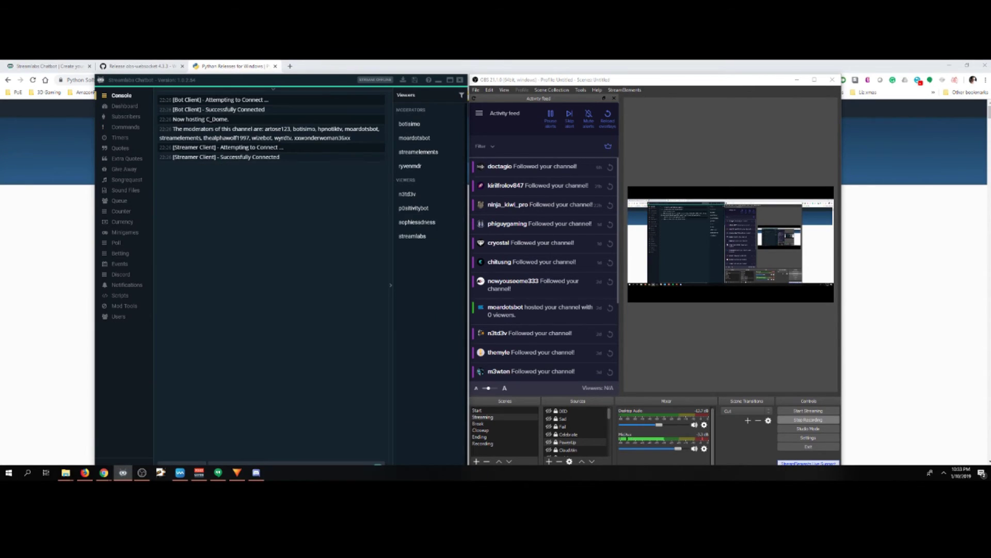
drag(273, 80, 272, 72)
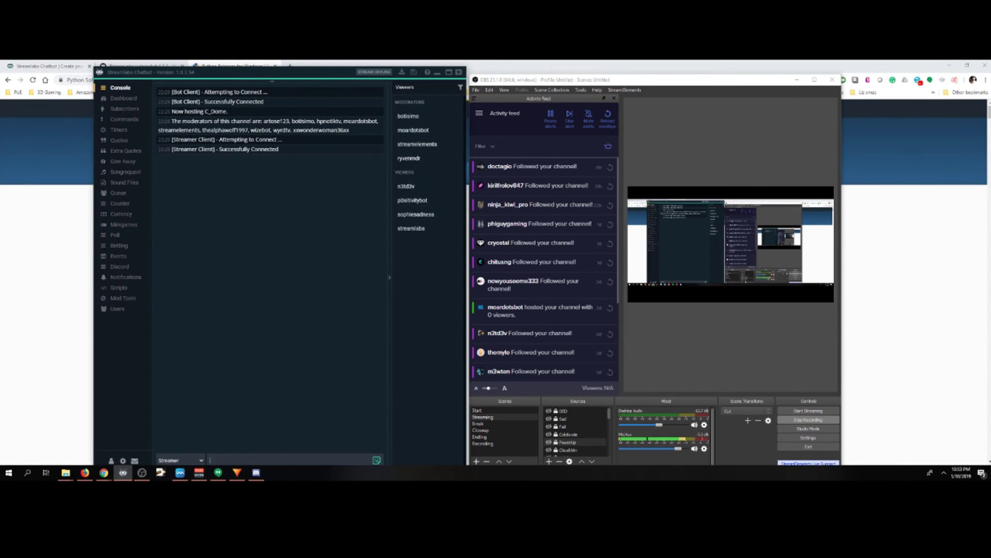
key(Return)
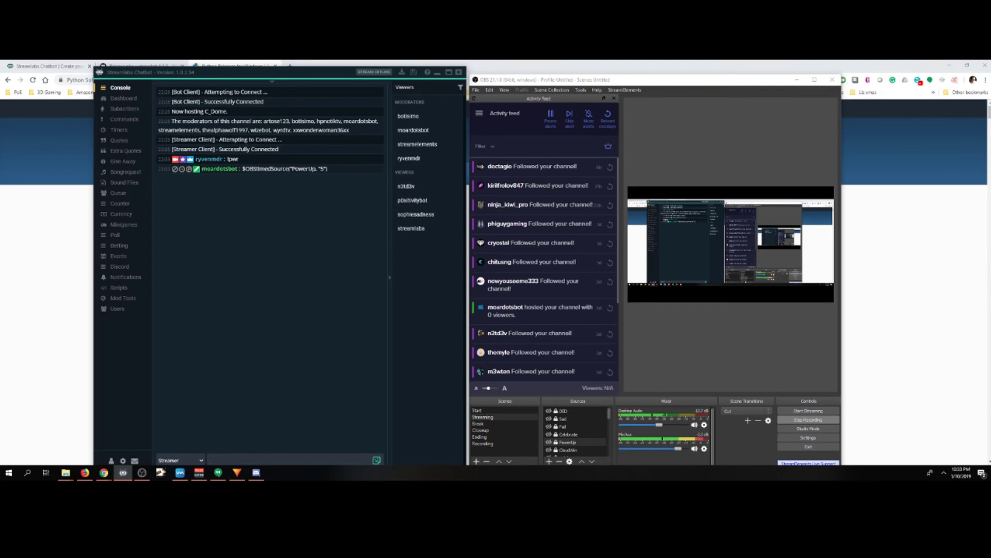
Step: Reopen the !pwr command, correct its response to $OBStimedSource("PowerUp", "5"), and submit it
click(125, 182)
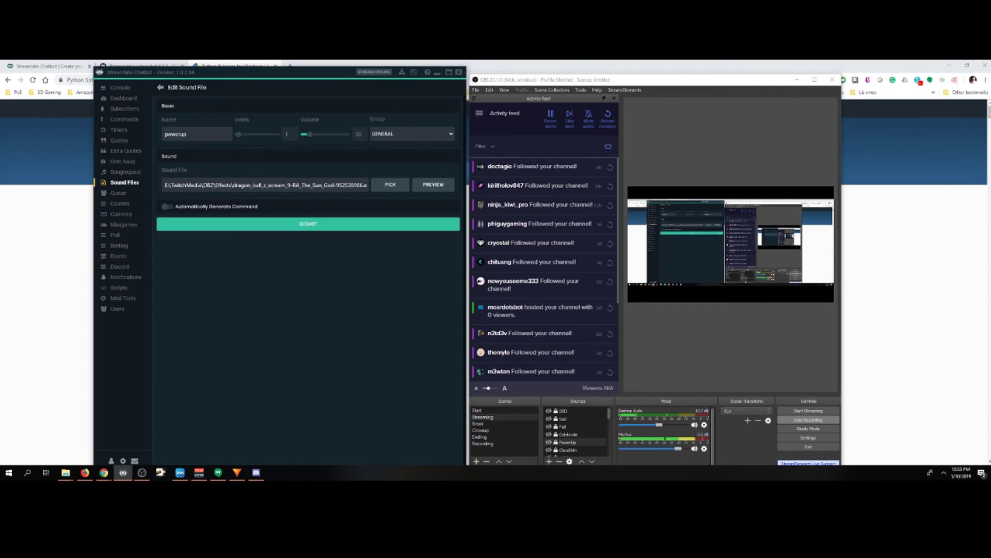
click(125, 120)
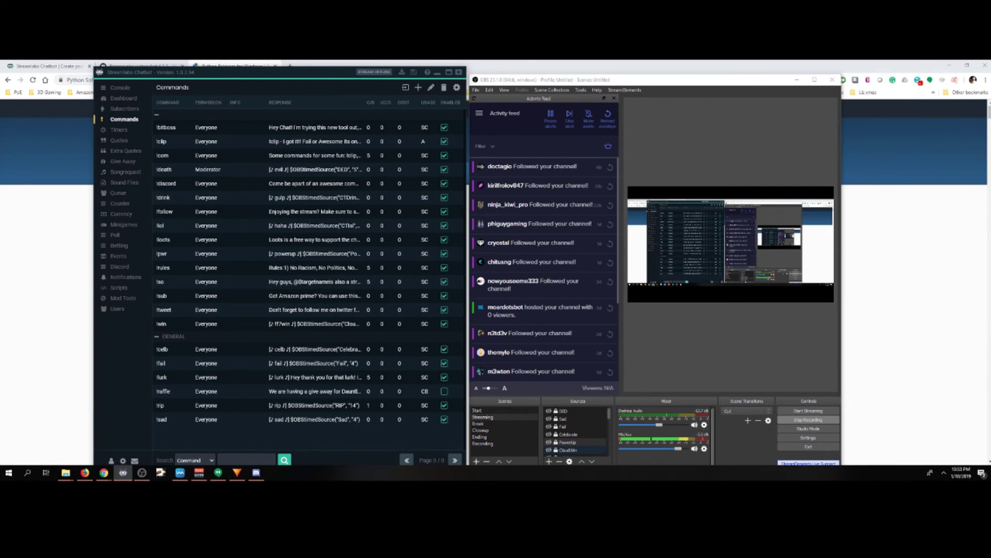
click(124, 108)
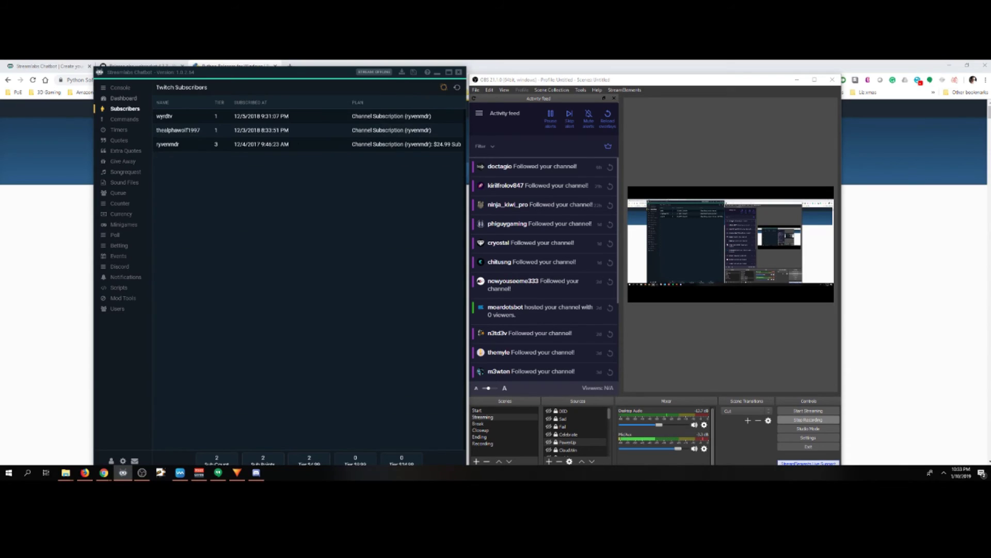
click(124, 98)
click(124, 120)
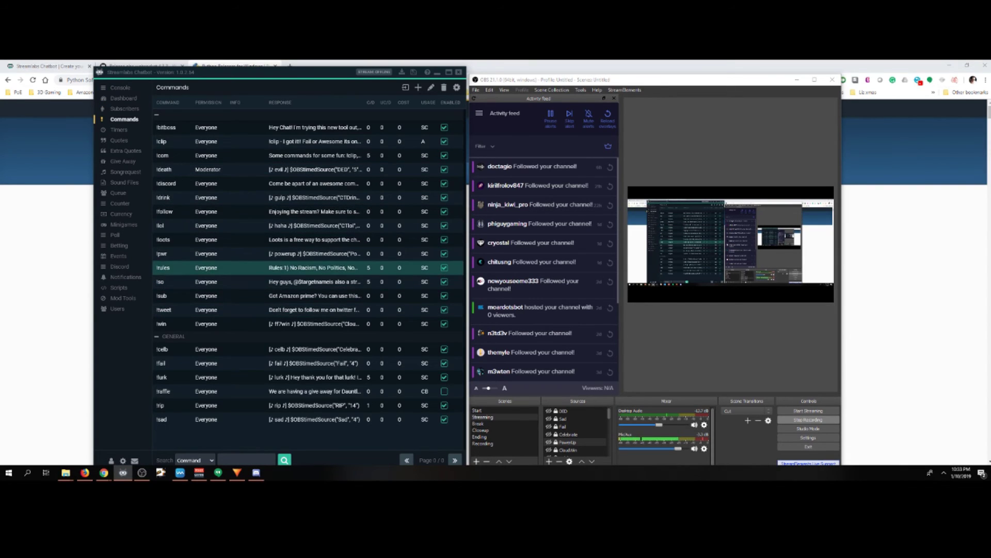
click(310, 253)
click(430, 87)
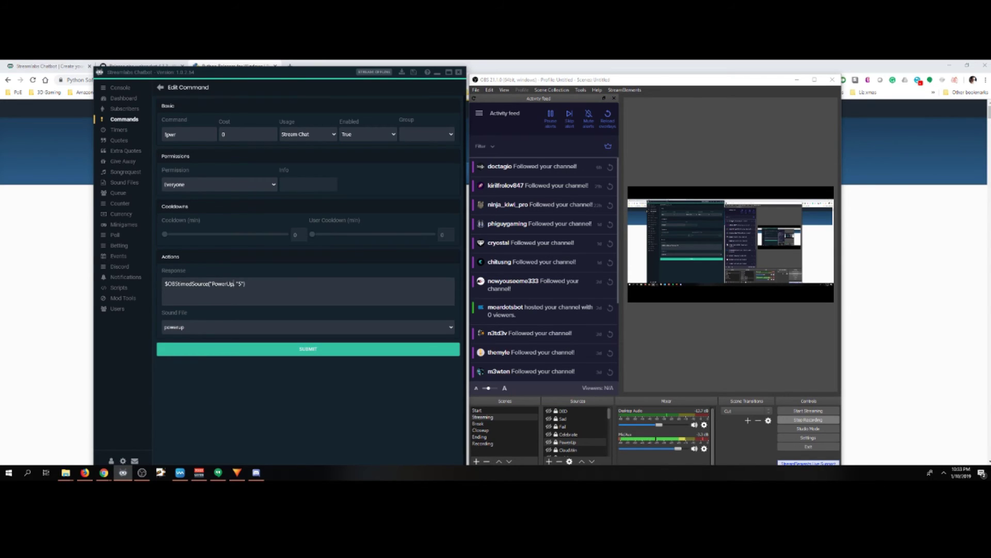
text(")
double_click(227, 284)
click(240, 284)
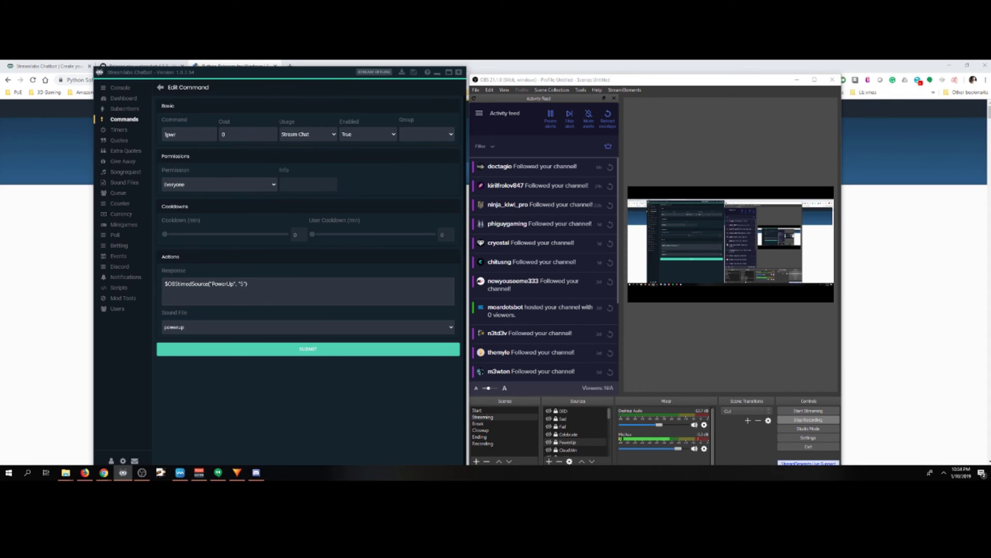
click(308, 349)
Step: Send !pwr as Streamer from the console again, and shift the Chatbot and OBS windows slightly up and left
click(120, 87)
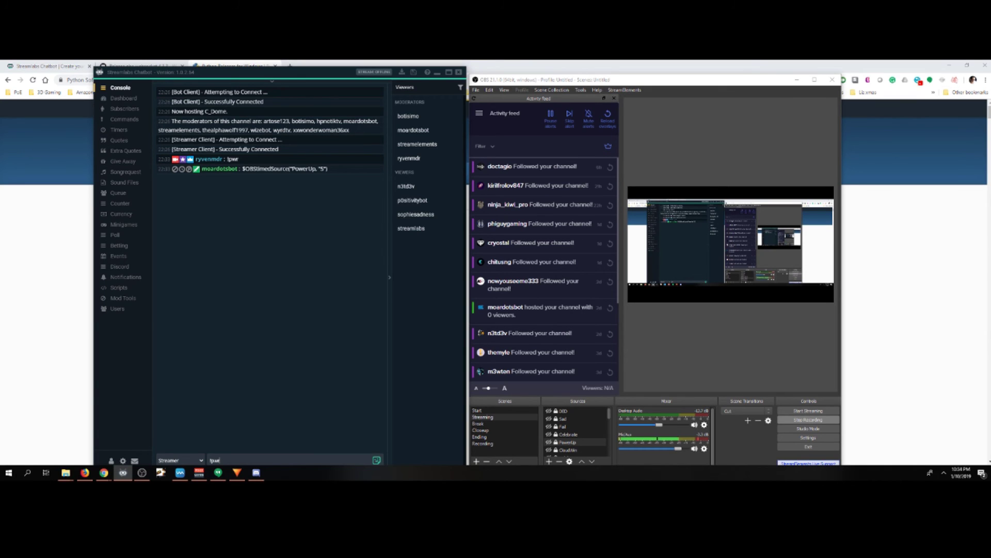
key(Return)
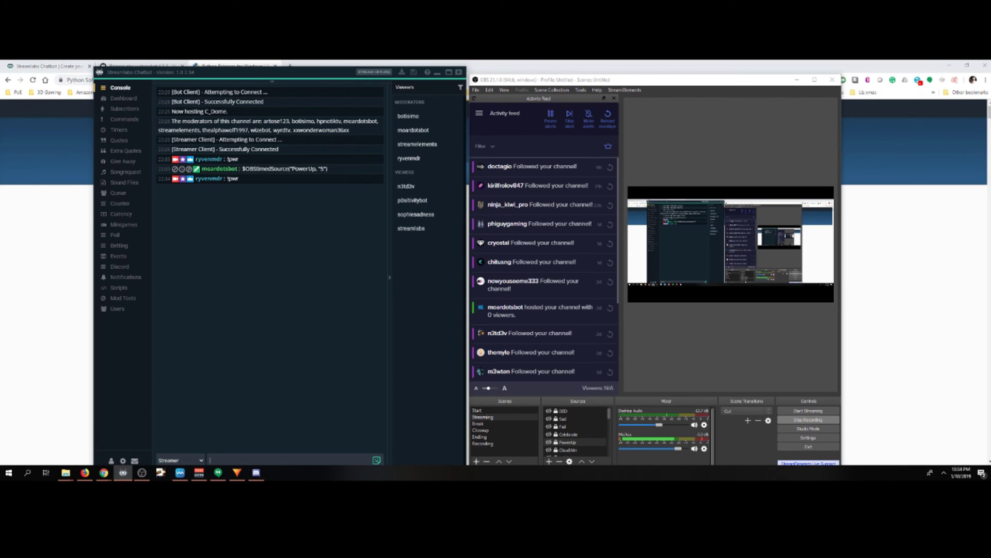
drag(185, 73, 179, 72)
drag(513, 85, 504, 76)
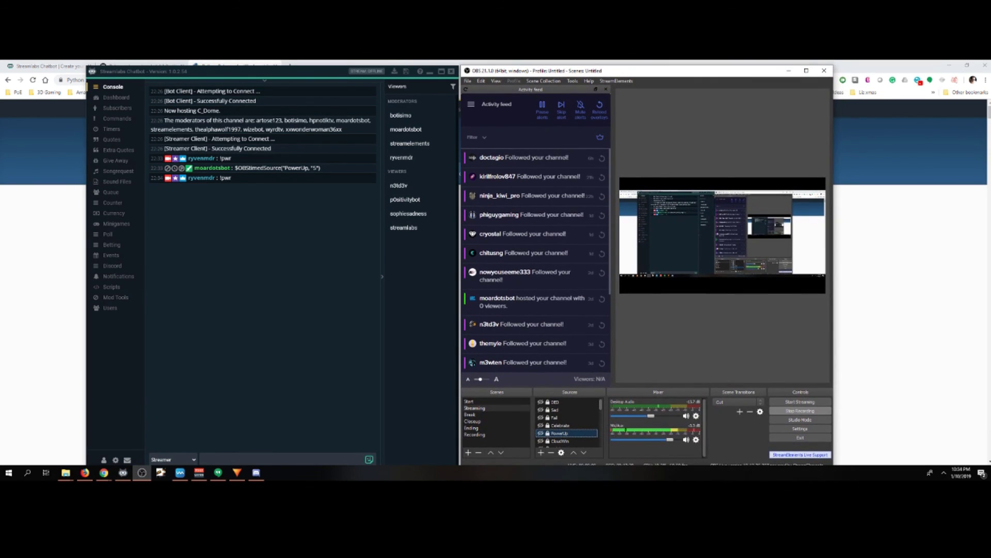